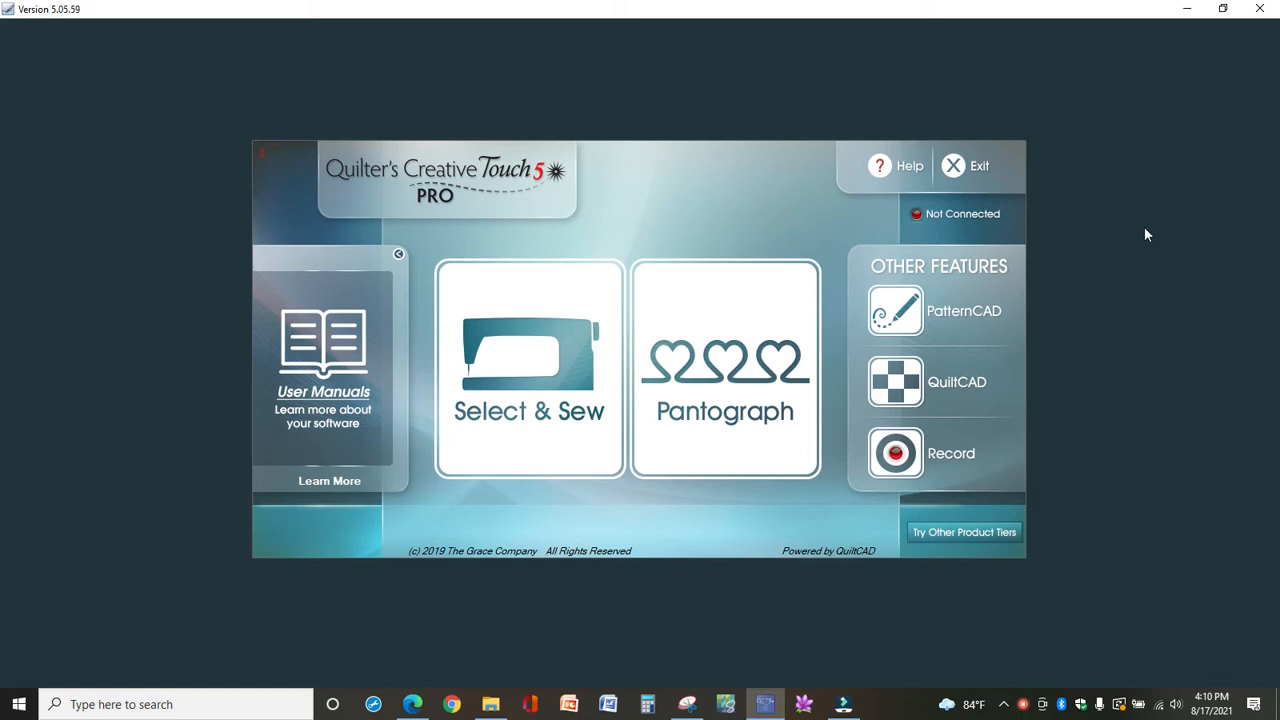
Step: Open QuiltCAD and place the triangle pattern 10.gpf in the second-row, fourth-column block of the quilt
{"action": "left_click", "coordinate": [913, 386]}
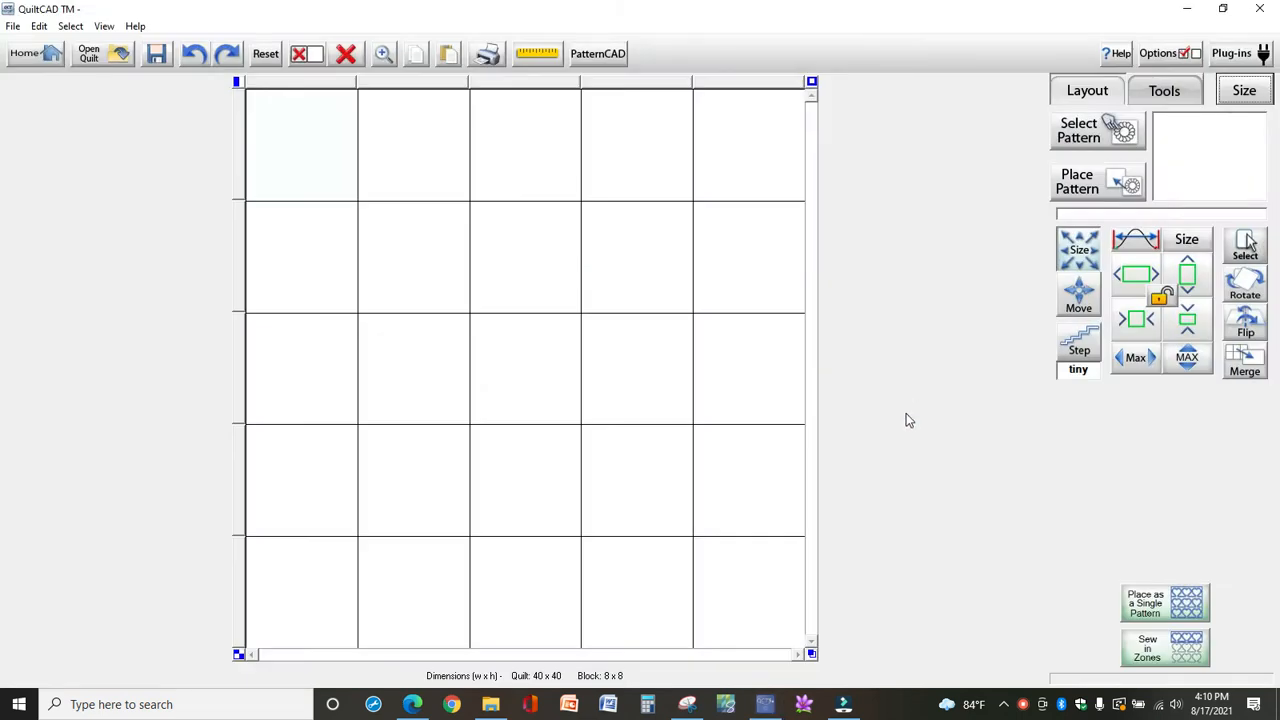
{"action": "left_click", "coordinate": [622, 253]}
{"action": "left_click", "coordinate": [1093, 138]}
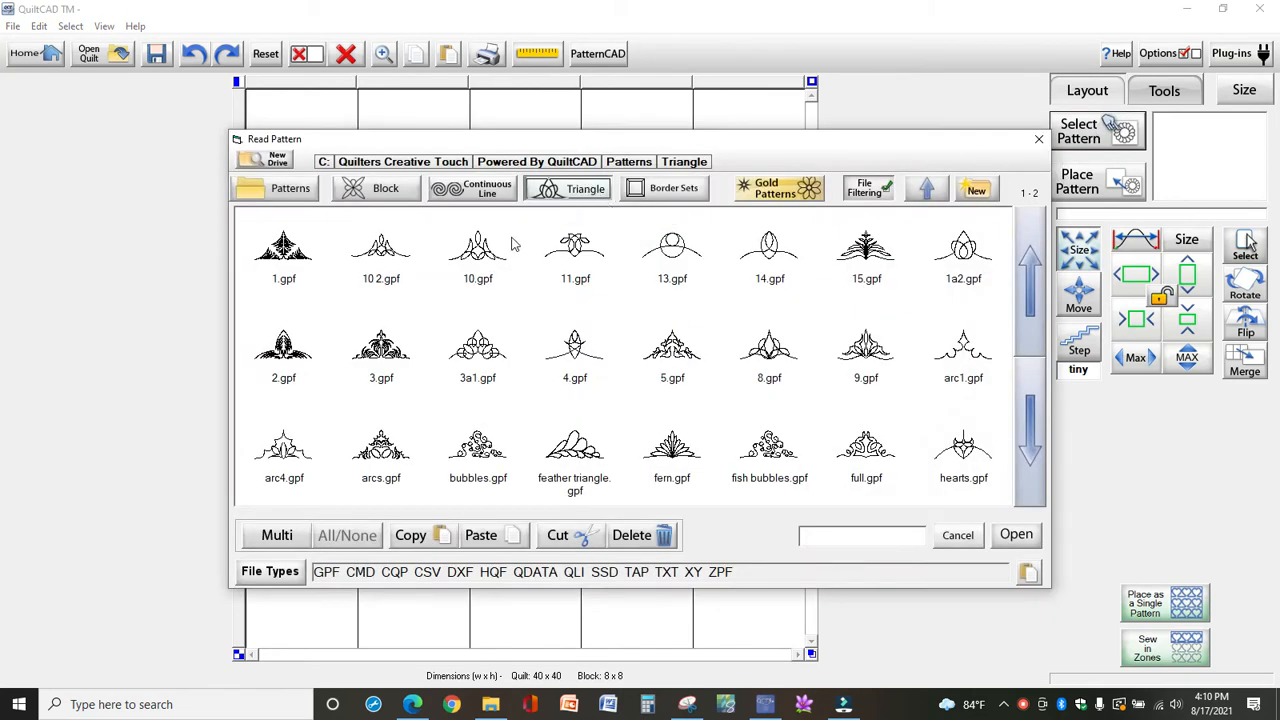
{"action": "double_click", "coordinate": [478, 250]}
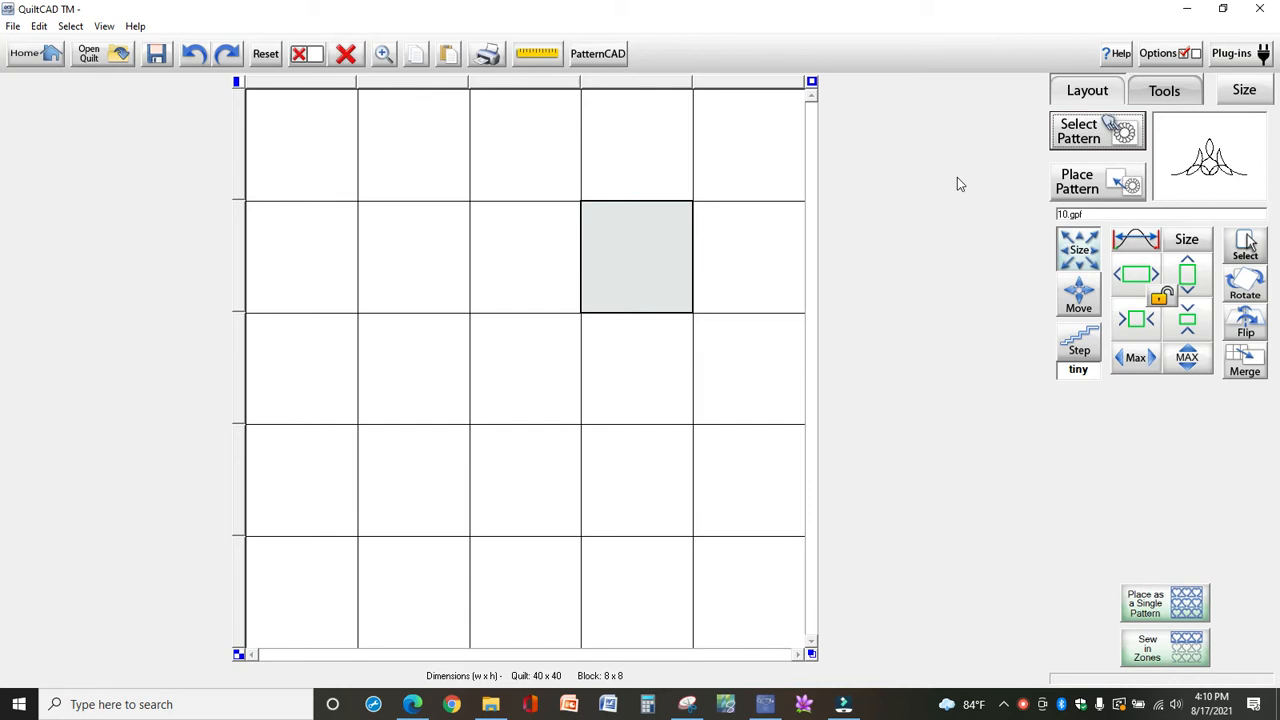
{"action": "left_click", "coordinate": [1072, 186]}
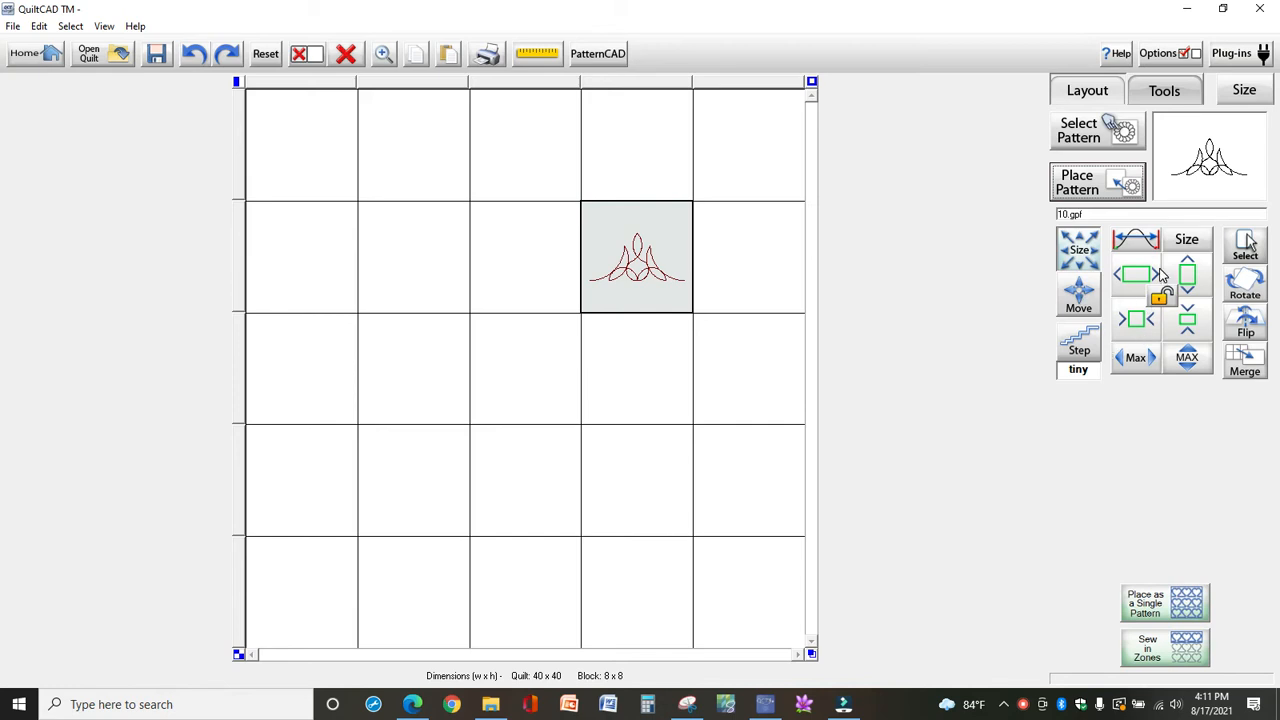
Step: Try both Diagonal triangle-block layouts on the placed pattern and settle on the Criss Cross layout
{"action": "left_click", "coordinate": [1163, 92]}
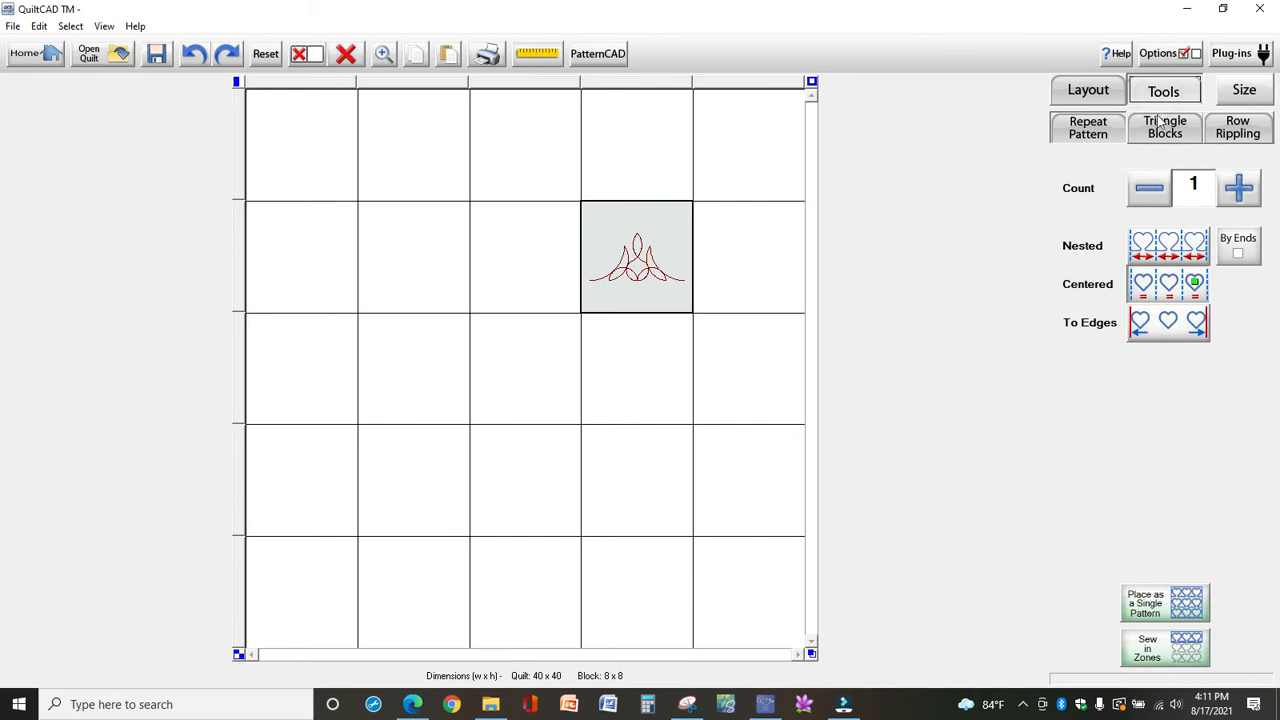
{"action": "left_click", "coordinate": [1165, 130]}
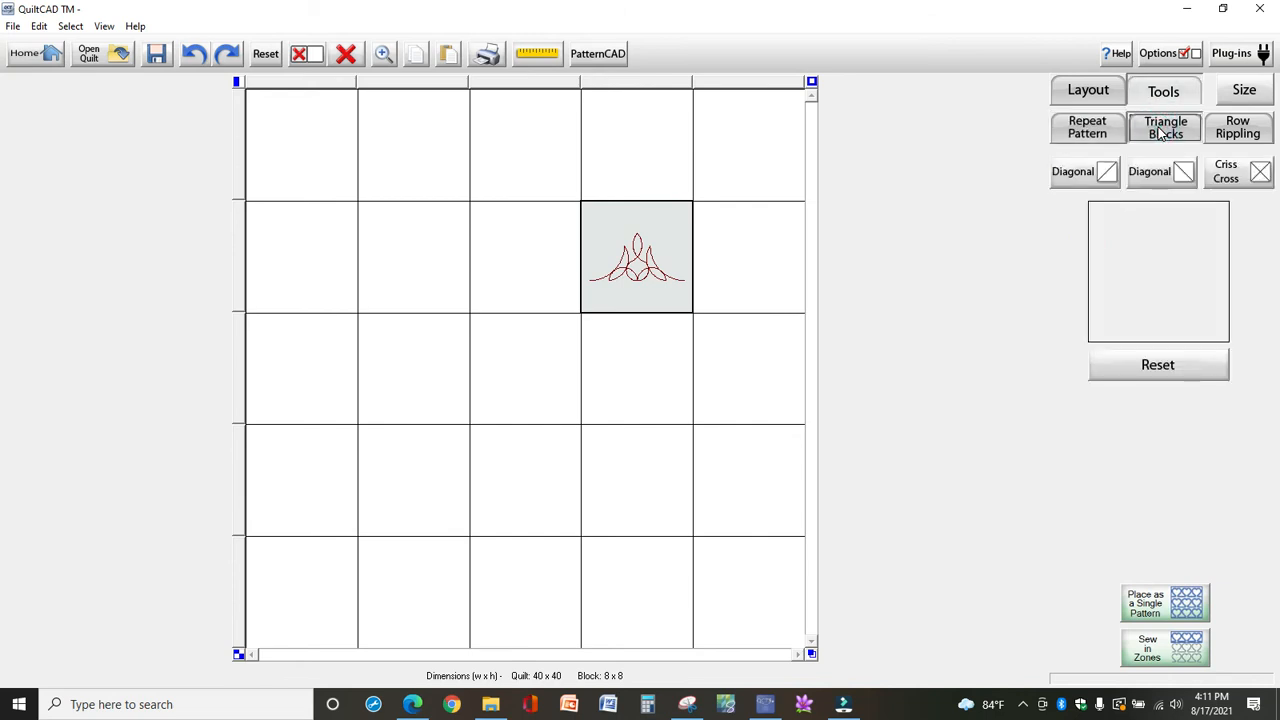
{"action": "left_click", "coordinate": [1104, 176]}
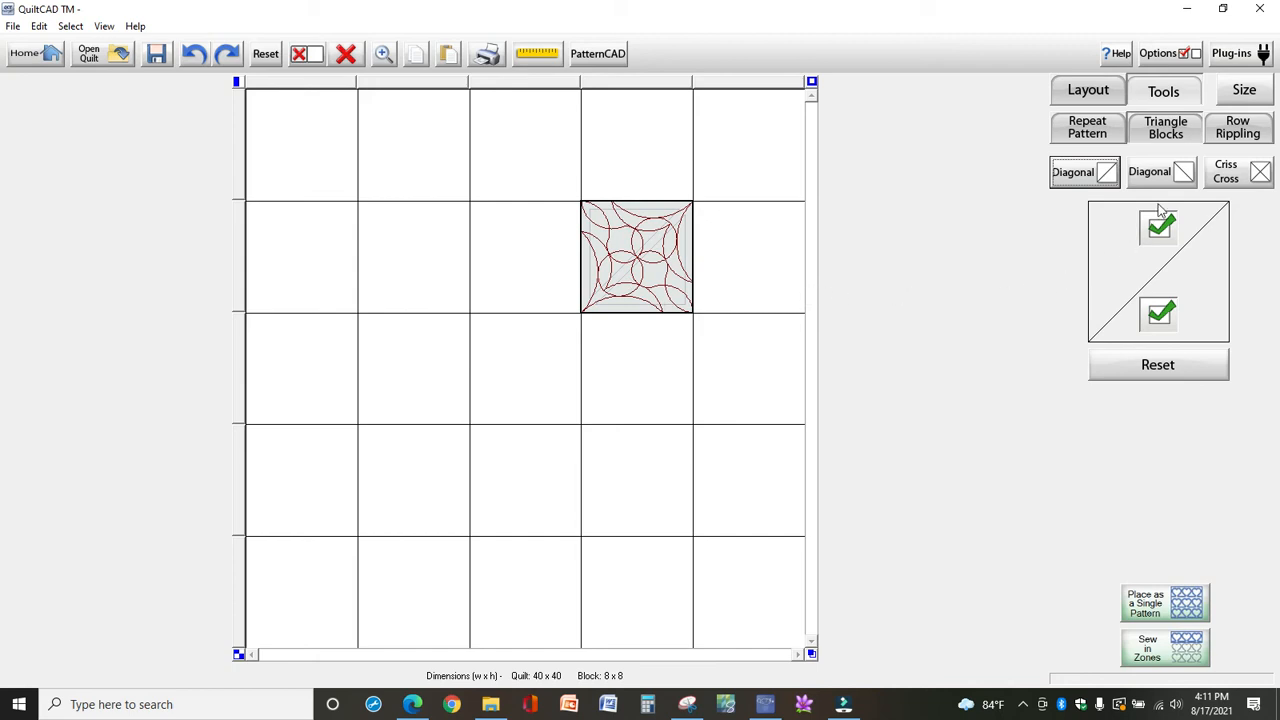
{"action": "left_click", "coordinate": [1168, 172]}
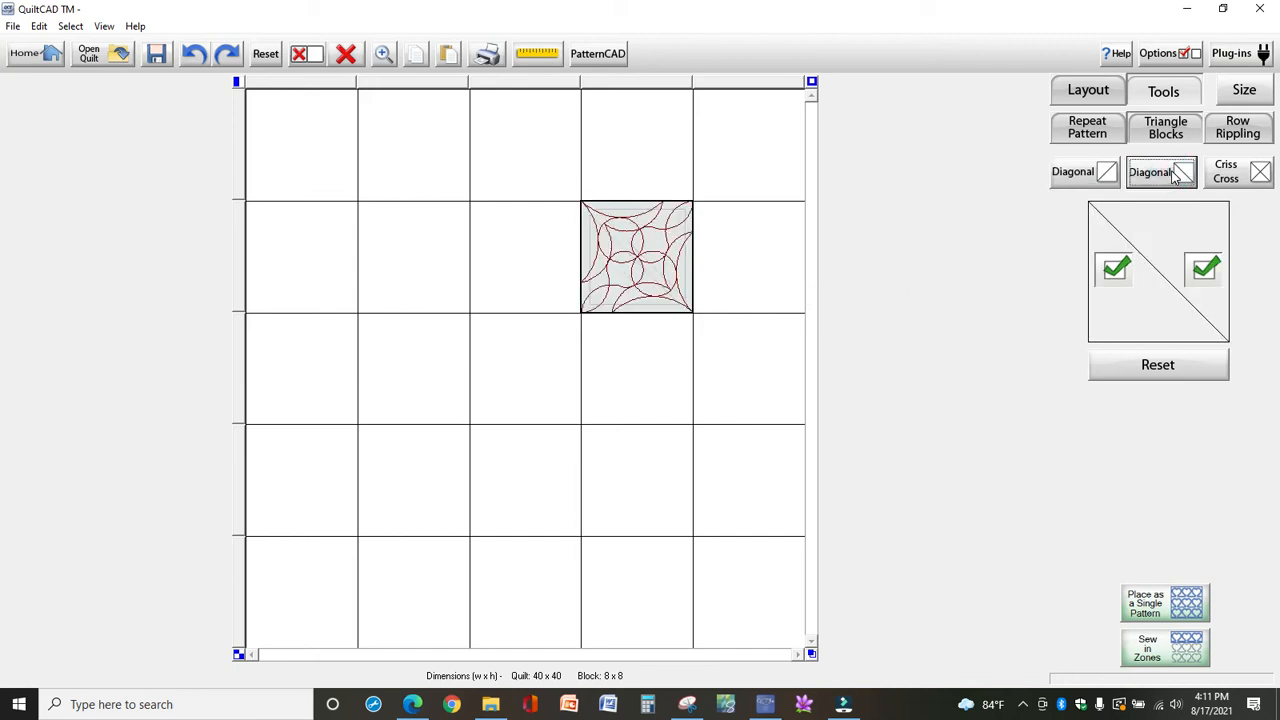
{"action": "left_click", "coordinate": [1227, 174]}
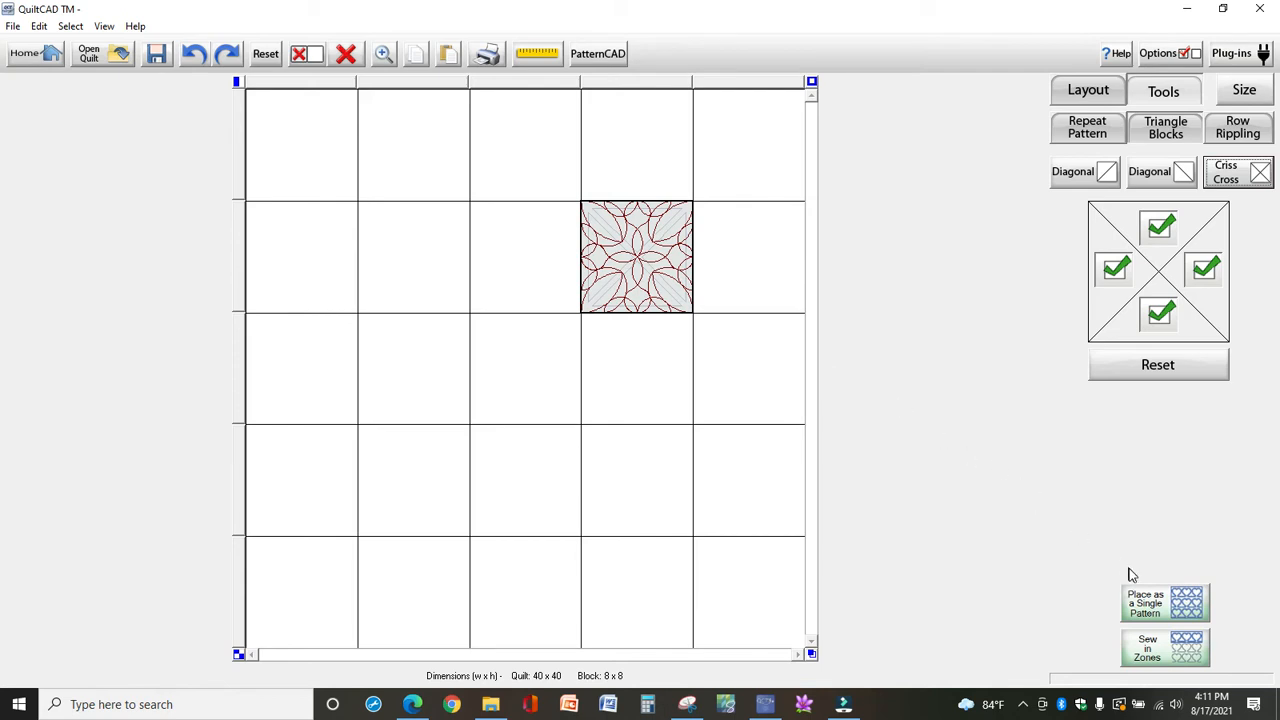
Step: Preview the block design as a single pattern, shifted toward the upper-left of the safe area, in the quilting interface, and return to the quilt layout
{"action": "left_click", "coordinate": [1152, 606]}
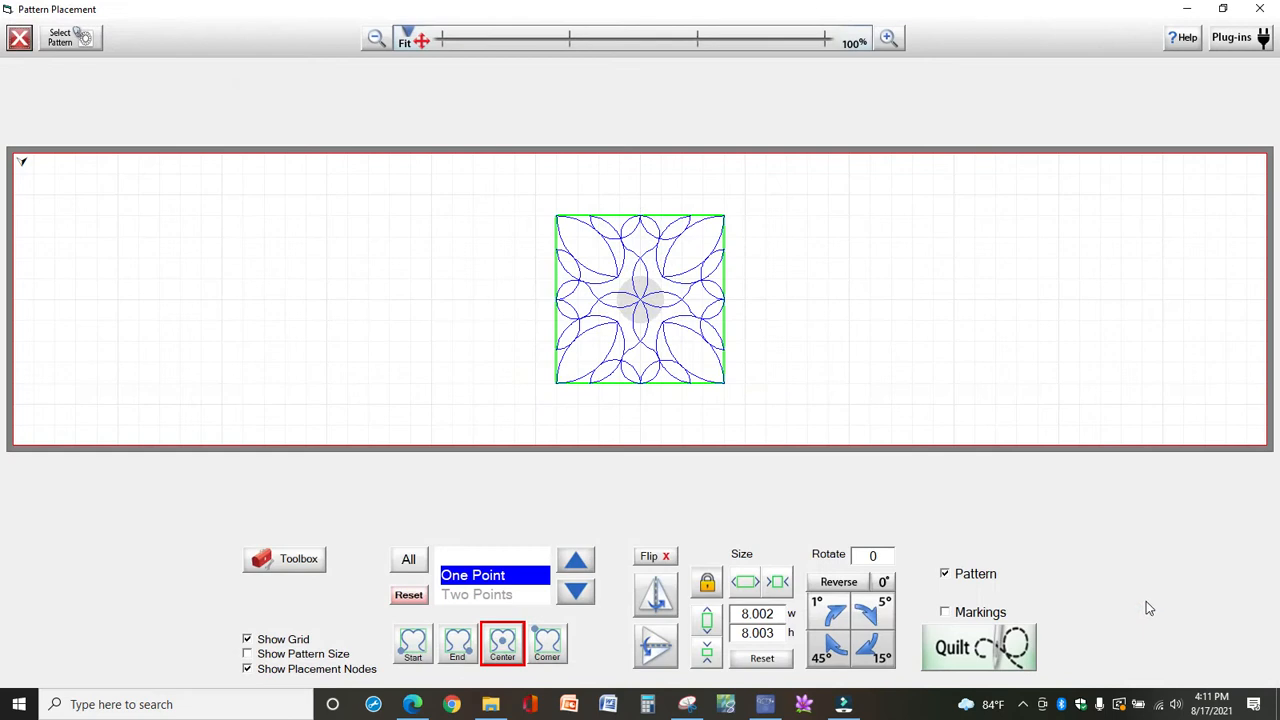
{"action": "left_click", "coordinate": [390, 266]}
{"action": "left_click", "coordinate": [643, 305]}
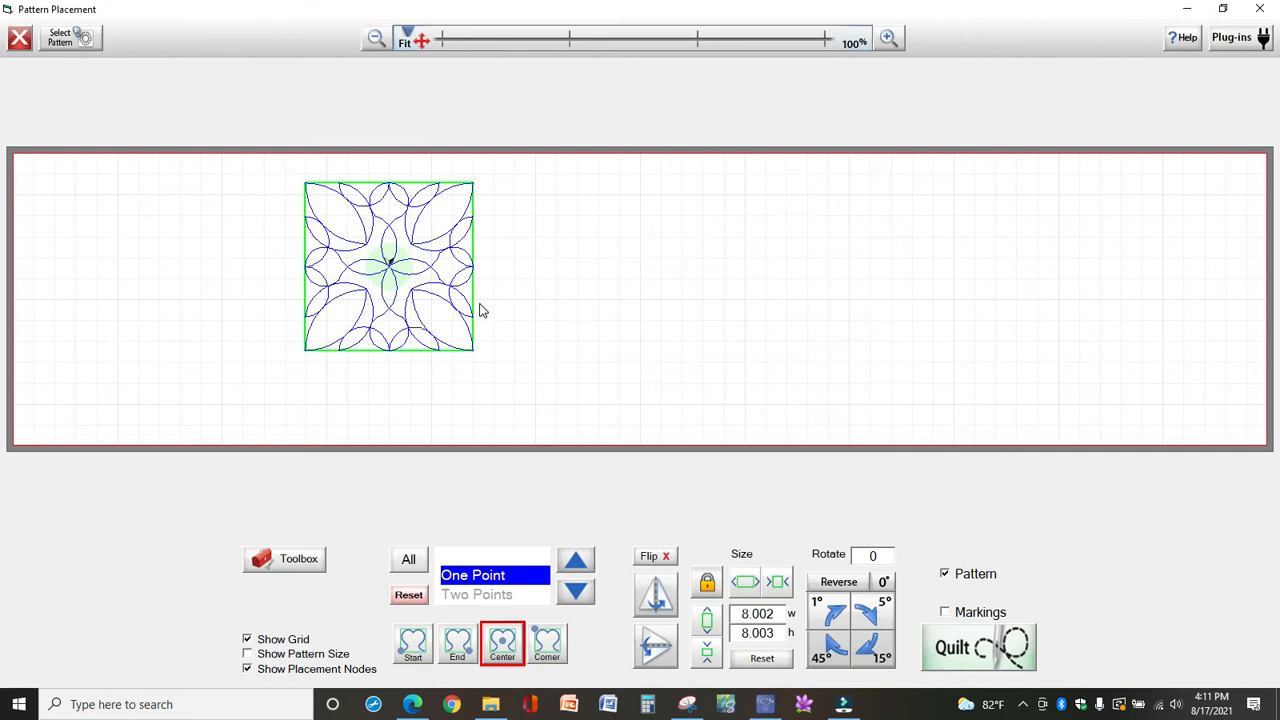
{"action": "left_click", "coordinate": [985, 650]}
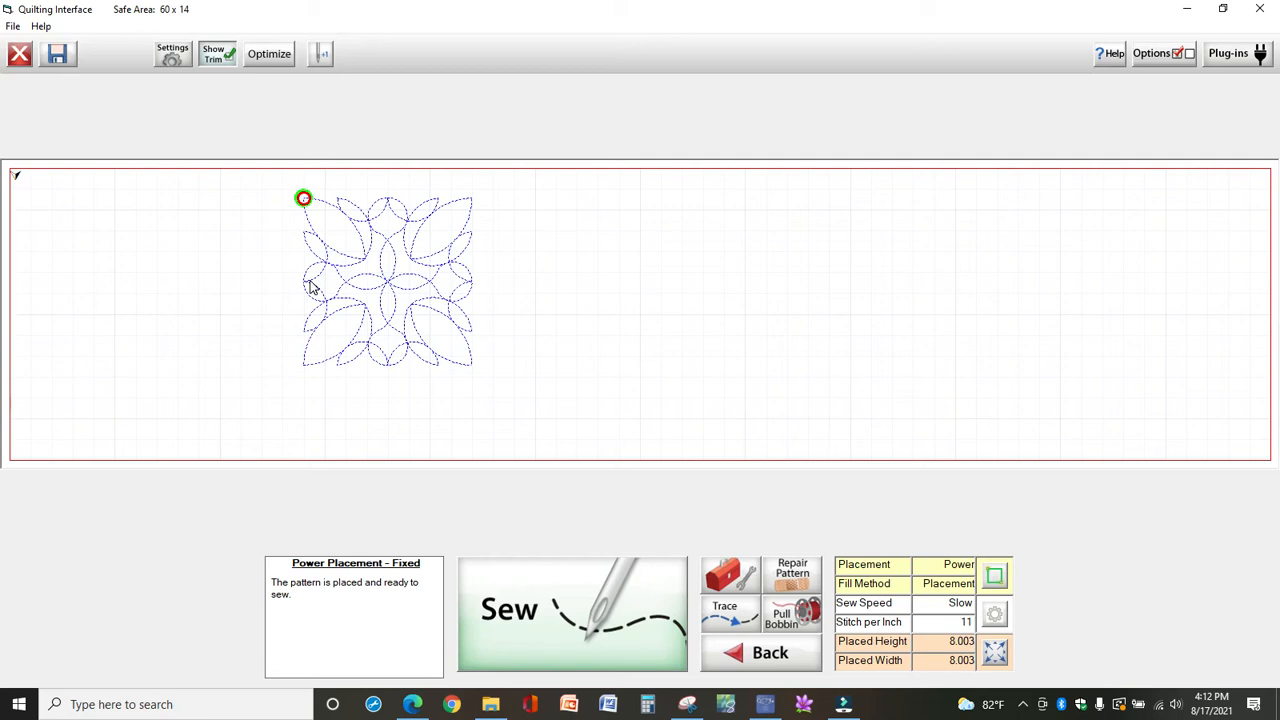
{"action": "left_click", "coordinate": [20, 60]}
{"action": "left_click", "coordinate": [19, 39]}
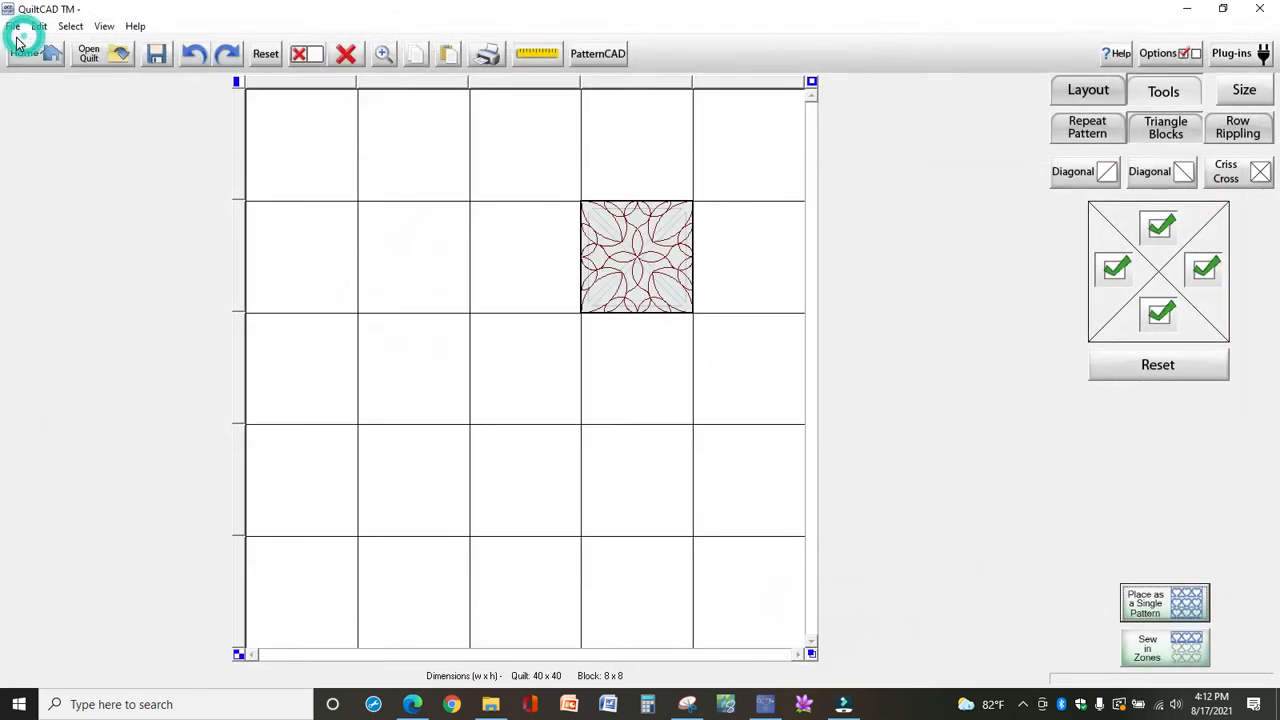
Step: Resize the quilt to 2 blocks across and 2 down without saving the existing design
{"action": "left_click", "coordinate": [1236, 96]}
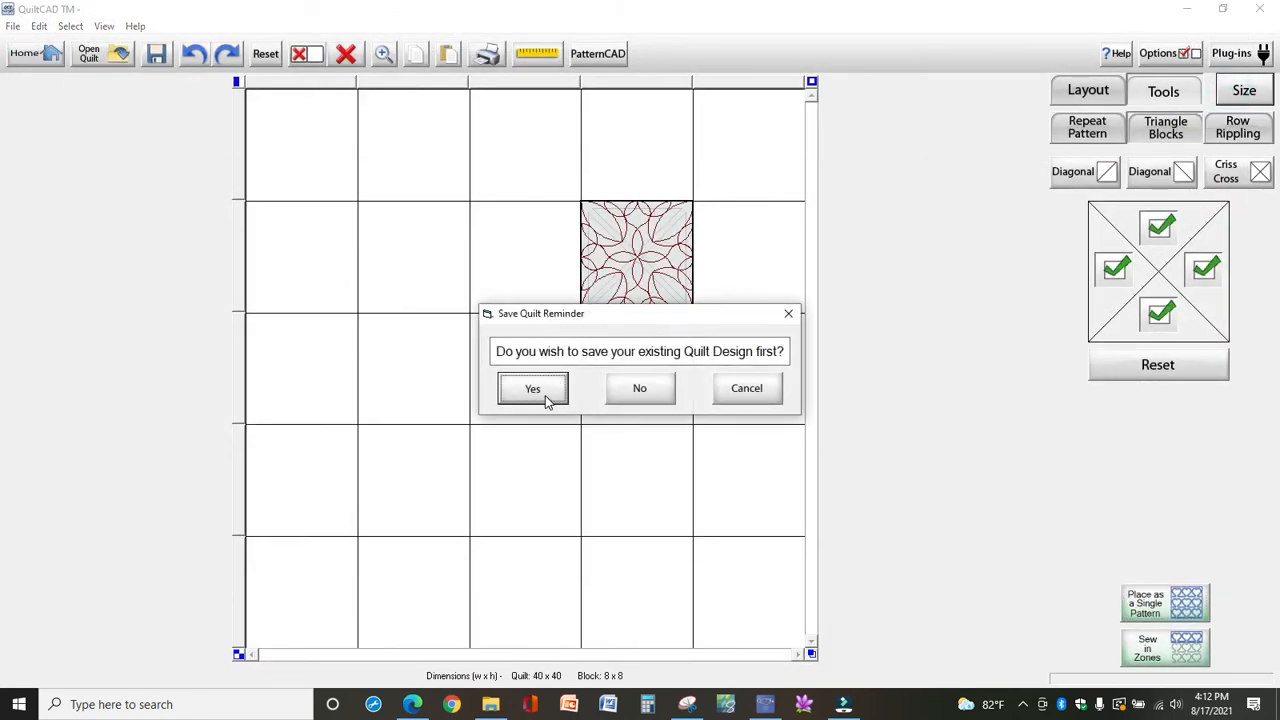
{"action": "left_click", "coordinate": [638, 390]}
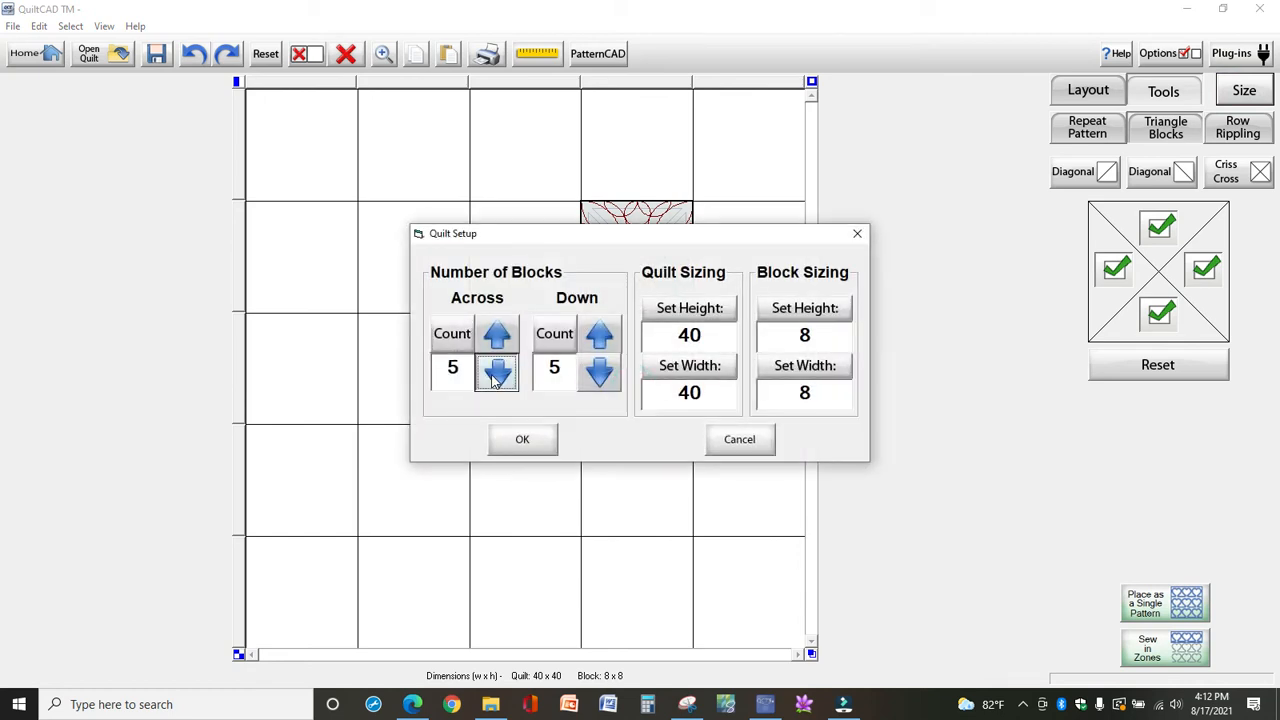
{"action": "left_click", "coordinate": [497, 374]}
{"action": "left_click", "coordinate": [497, 374]}
{"action": "left_click", "coordinate": [599, 376]}
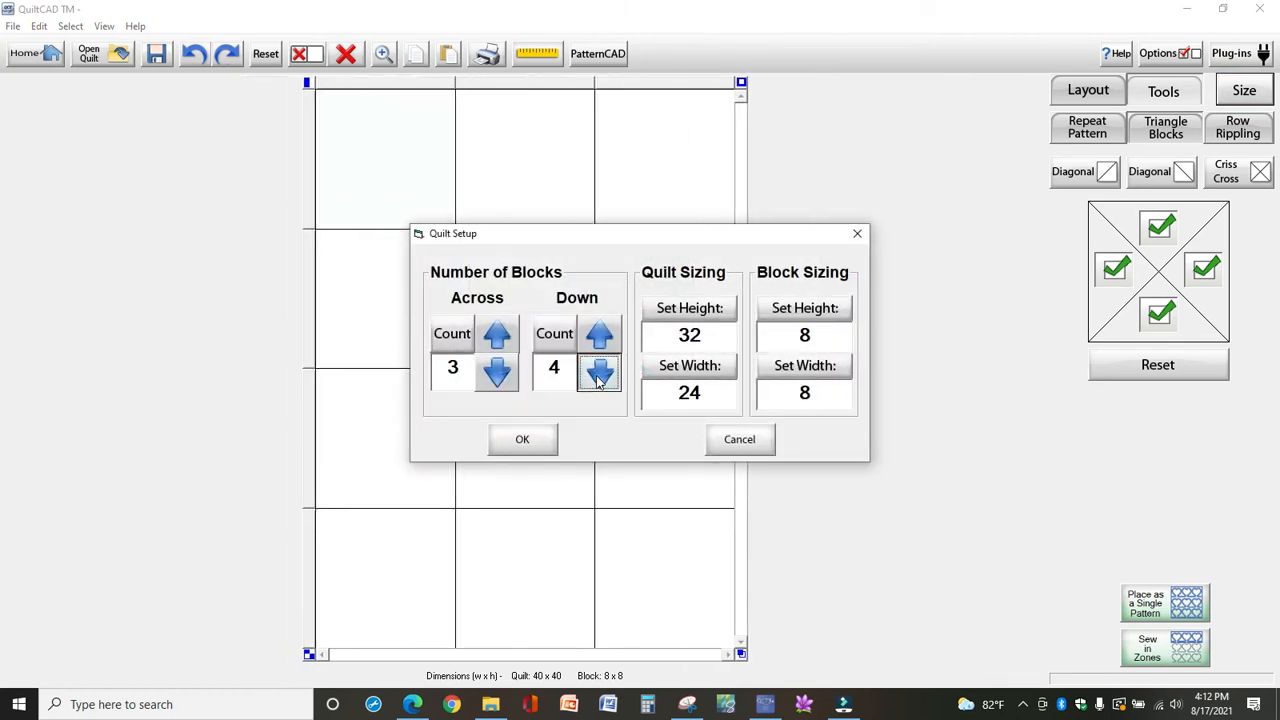
{"action": "left_click", "coordinate": [599, 376]}
{"action": "left_click", "coordinate": [502, 380]}
{"action": "left_click", "coordinate": [611, 379]}
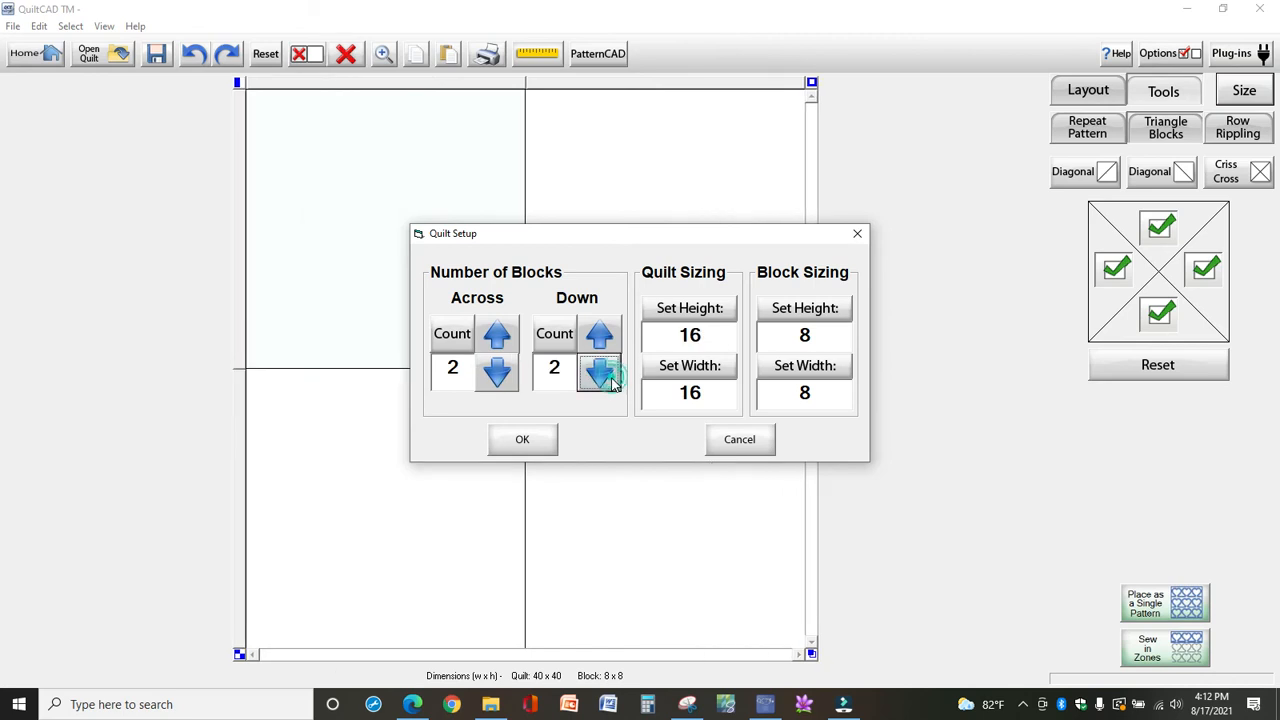
{"action": "left_click", "coordinate": [543, 441]}
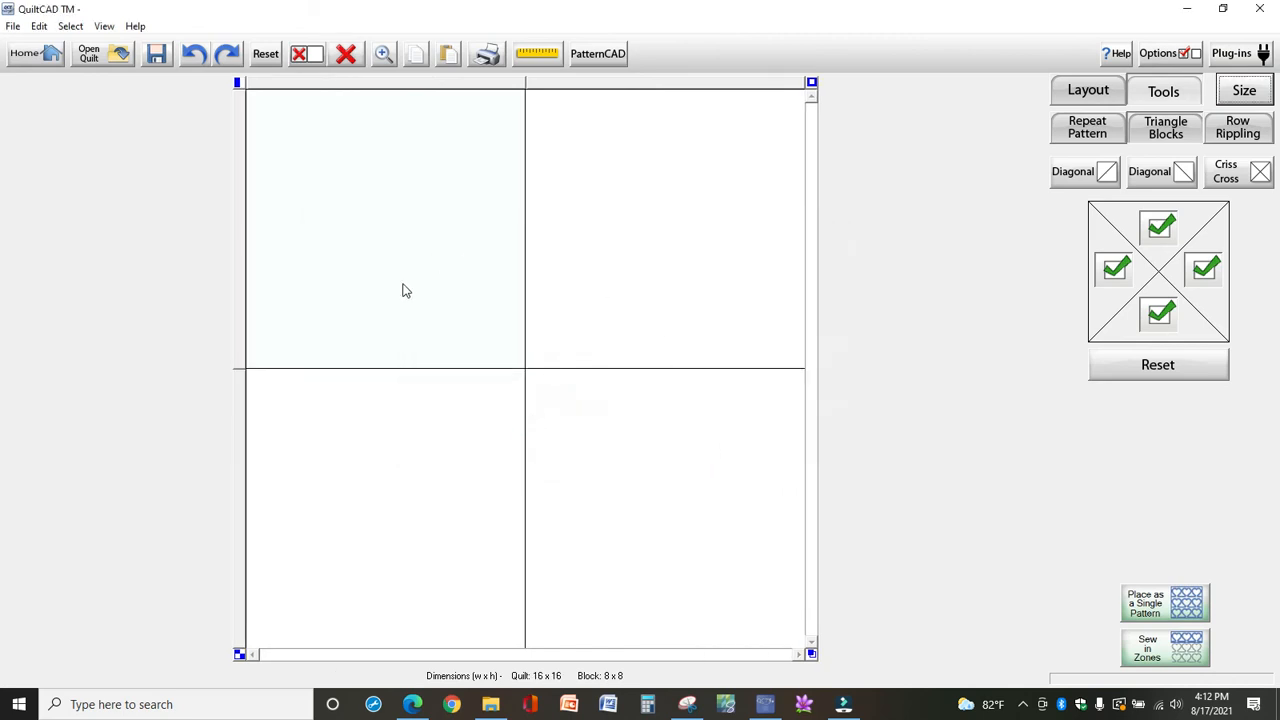
Step: Place the 10.gpf pattern in the quilt's upper-left block and apply the Criss Cross triangle layout
{"action": "left_click", "coordinate": [450, 325]}
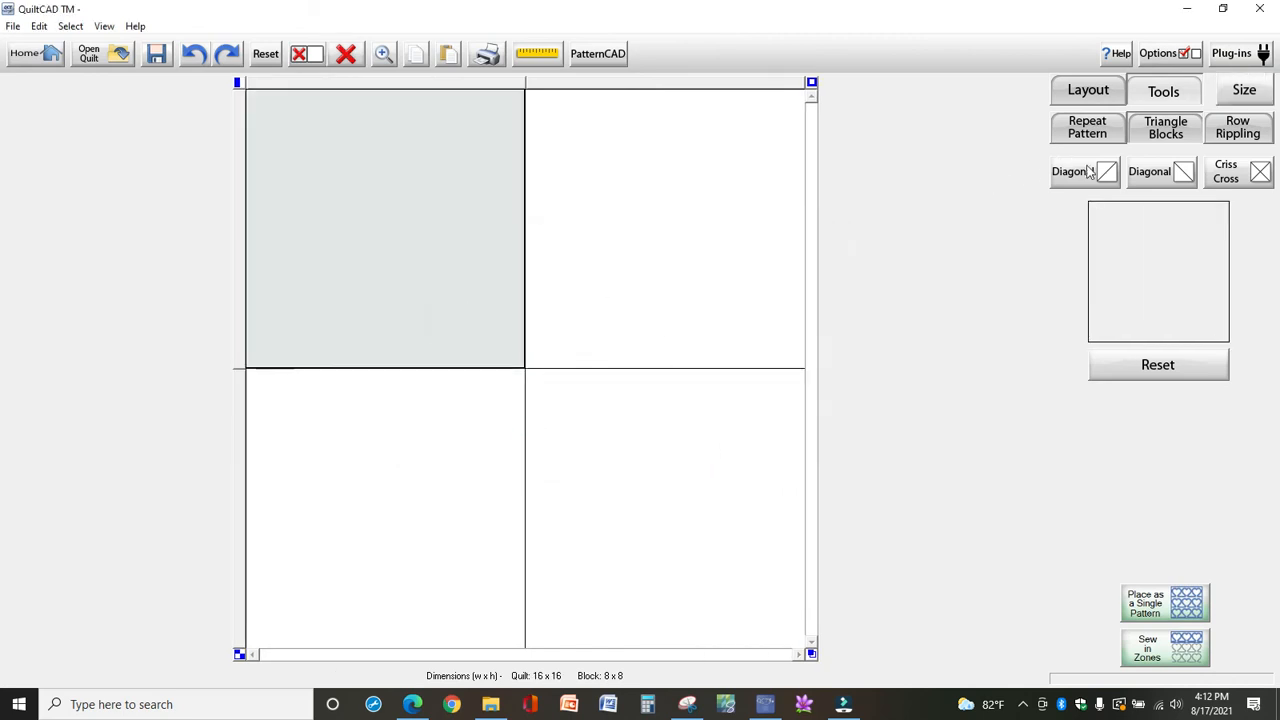
{"action": "left_click", "coordinate": [1088, 88]}
{"action": "left_click", "coordinate": [1098, 192]}
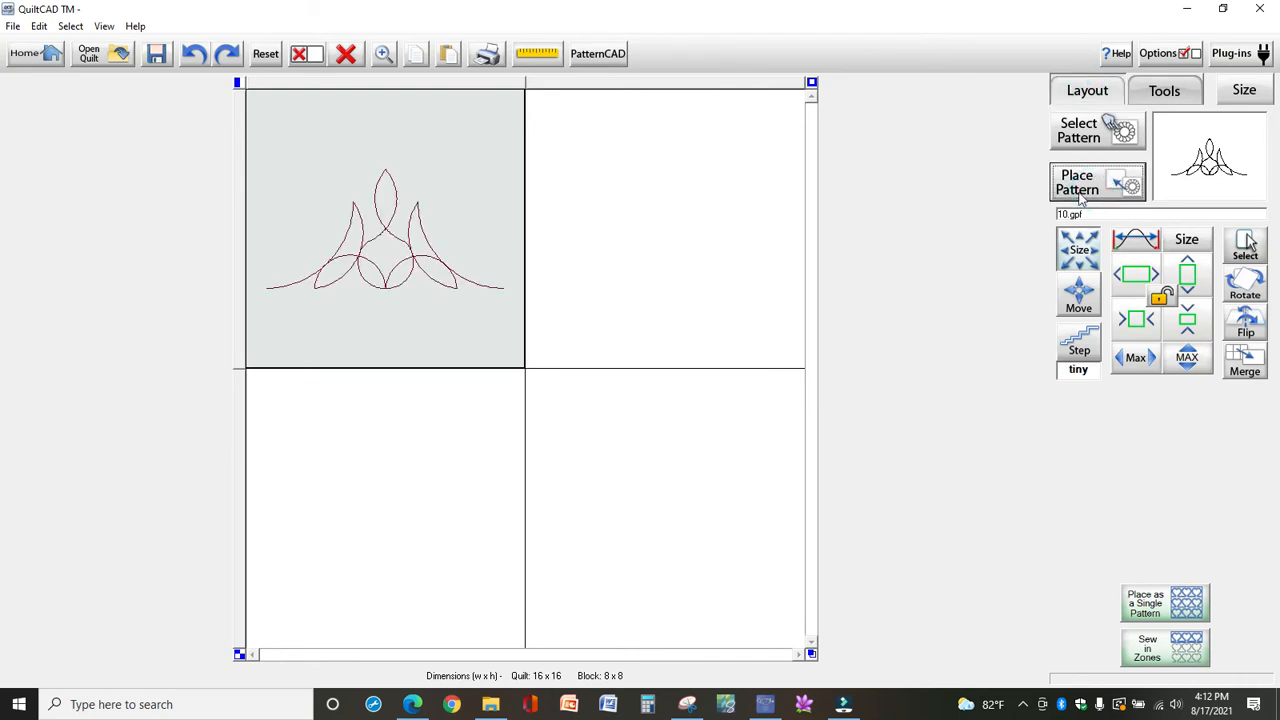
{"action": "left_click", "coordinate": [1176, 91]}
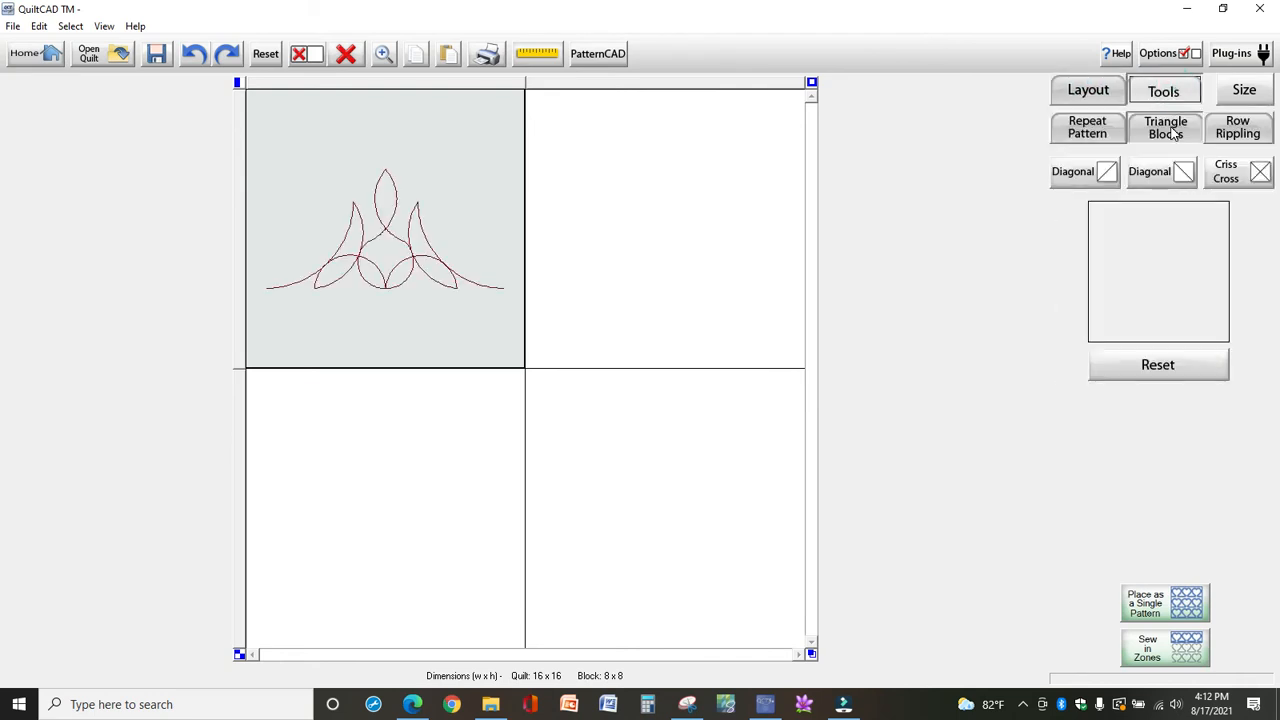
{"action": "left_click", "coordinate": [1240, 172]}
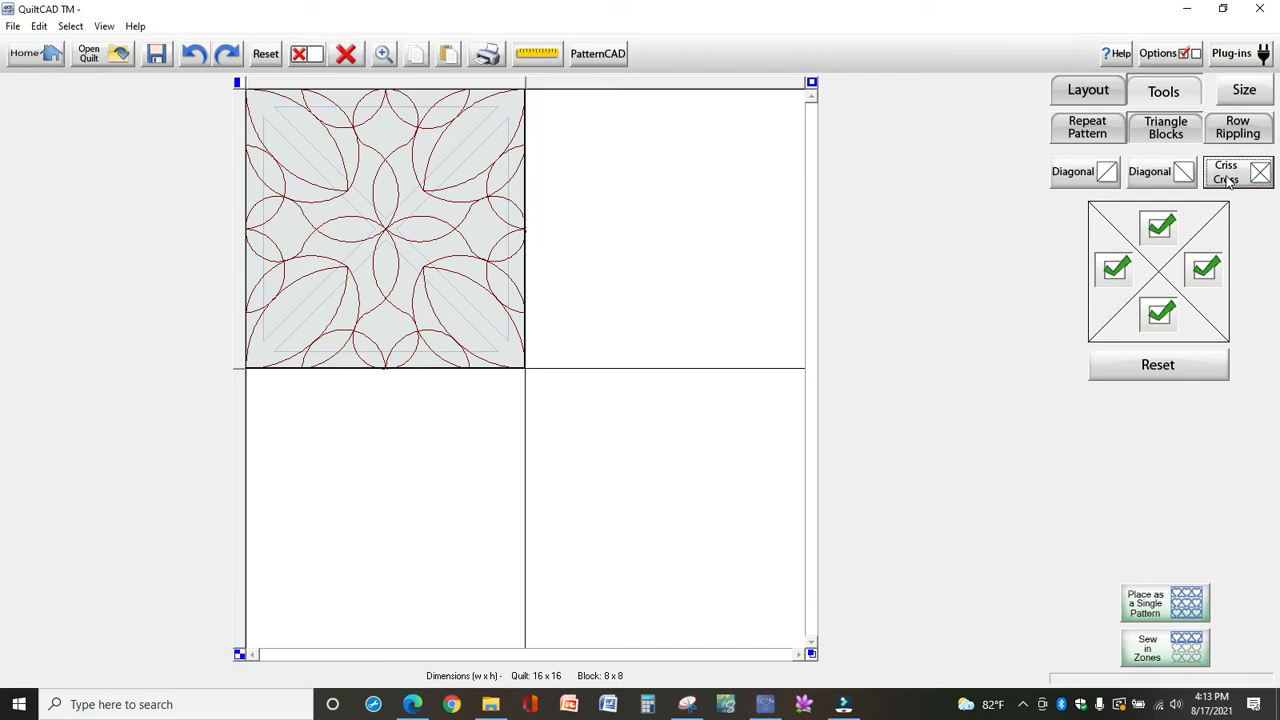
Step: Place the 10.gpf pattern in the quilt's upper-right block and rotate it 90° clockwise in two 45° increments
{"action": "left_click", "coordinate": [576, 265]}
{"action": "left_click", "coordinate": [457, 263]}
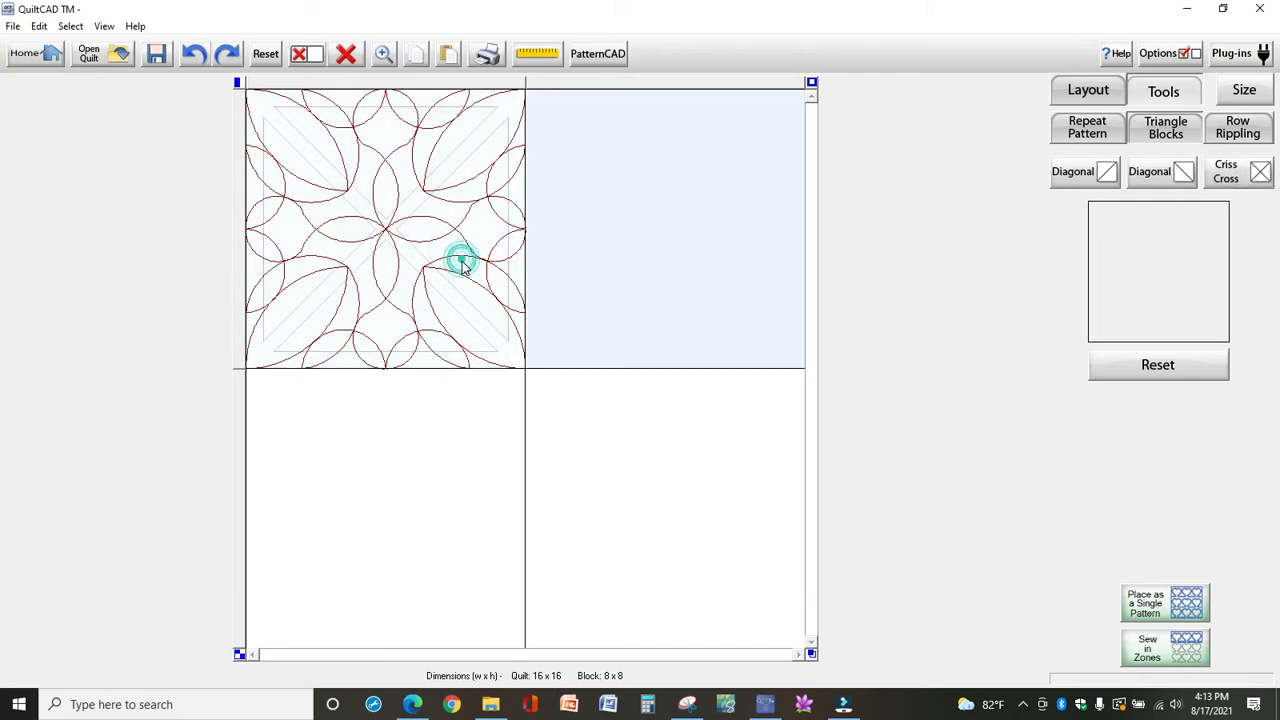
{"action": "left_click", "coordinate": [661, 277]}
{"action": "left_click", "coordinate": [1084, 88]}
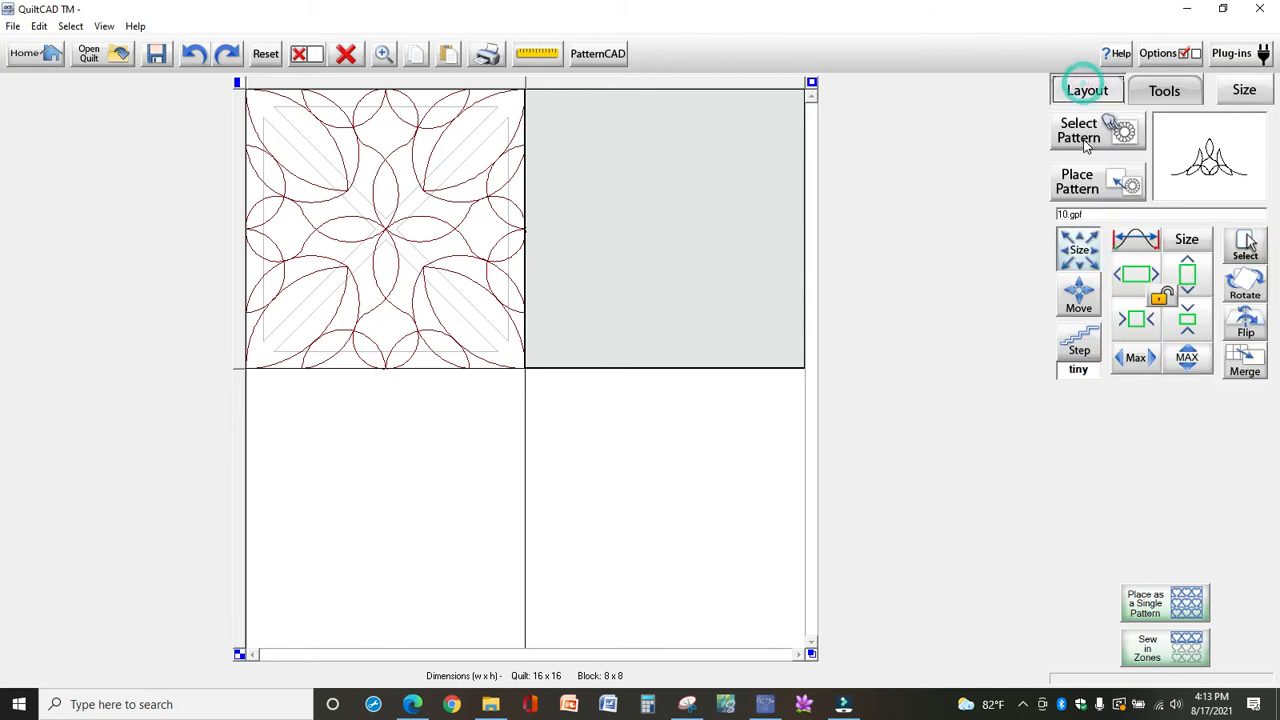
{"action": "left_click", "coordinate": [1076, 191]}
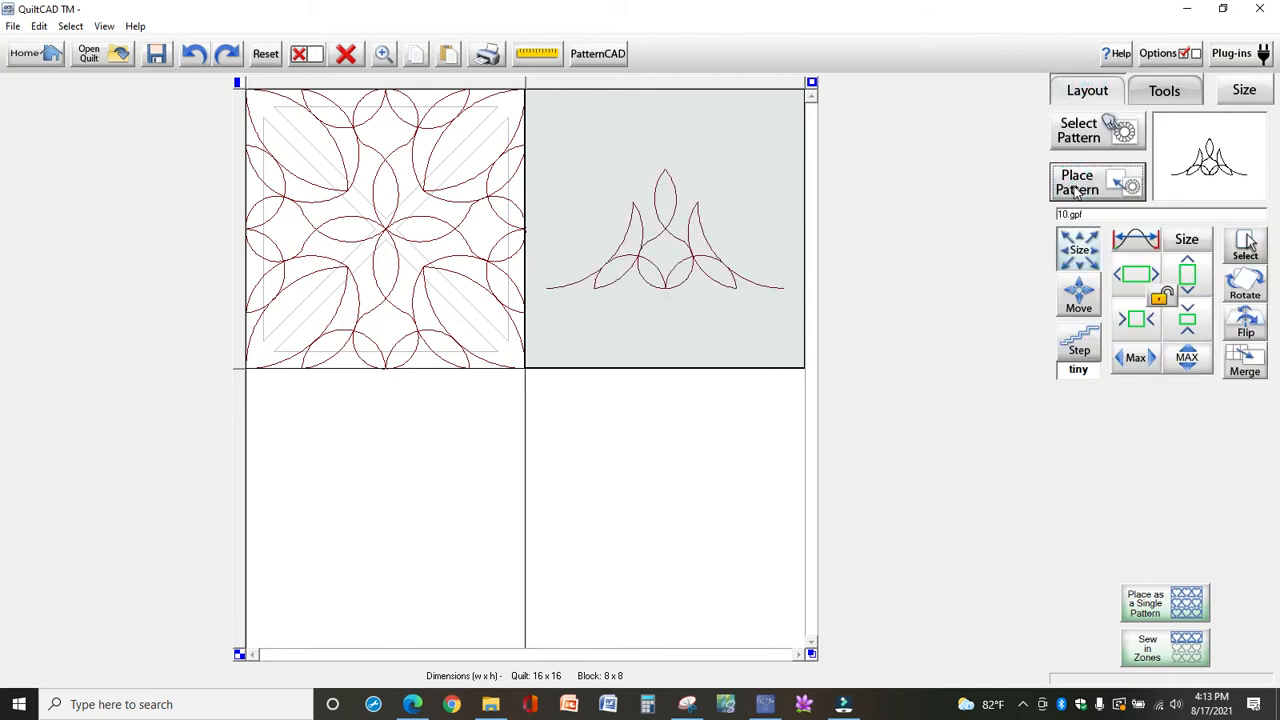
{"action": "left_click", "coordinate": [1245, 288]}
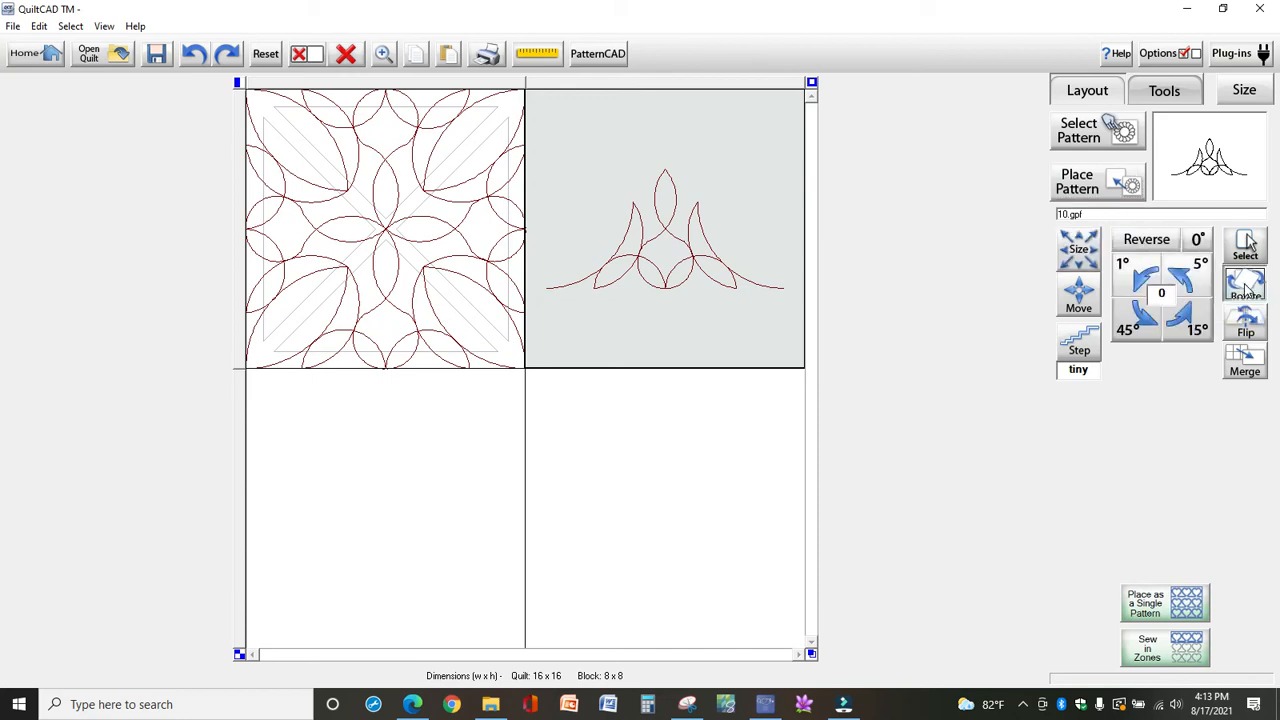
{"action": "left_click", "coordinate": [1134, 326]}
{"action": "left_click", "coordinate": [1135, 328]}
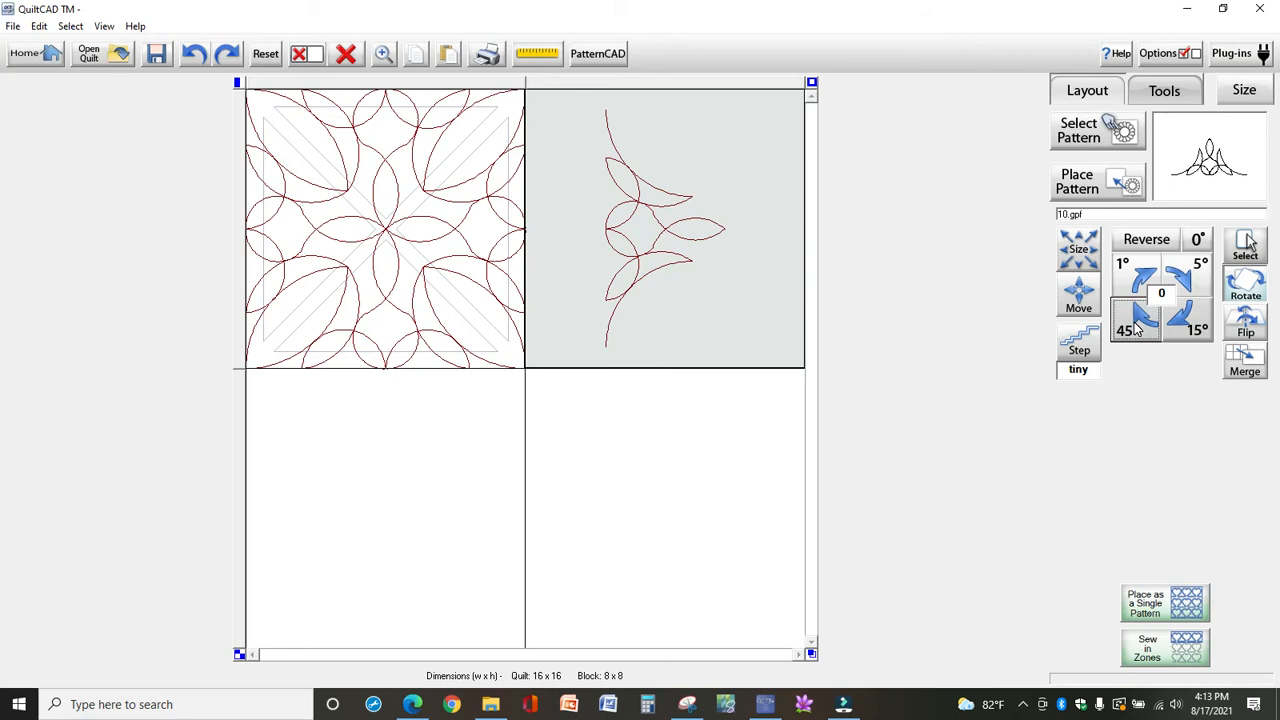
Step: Enlarge the rotated pattern proportionally until it spans the full height of its block
{"action": "left_click", "coordinate": [1085, 260]}
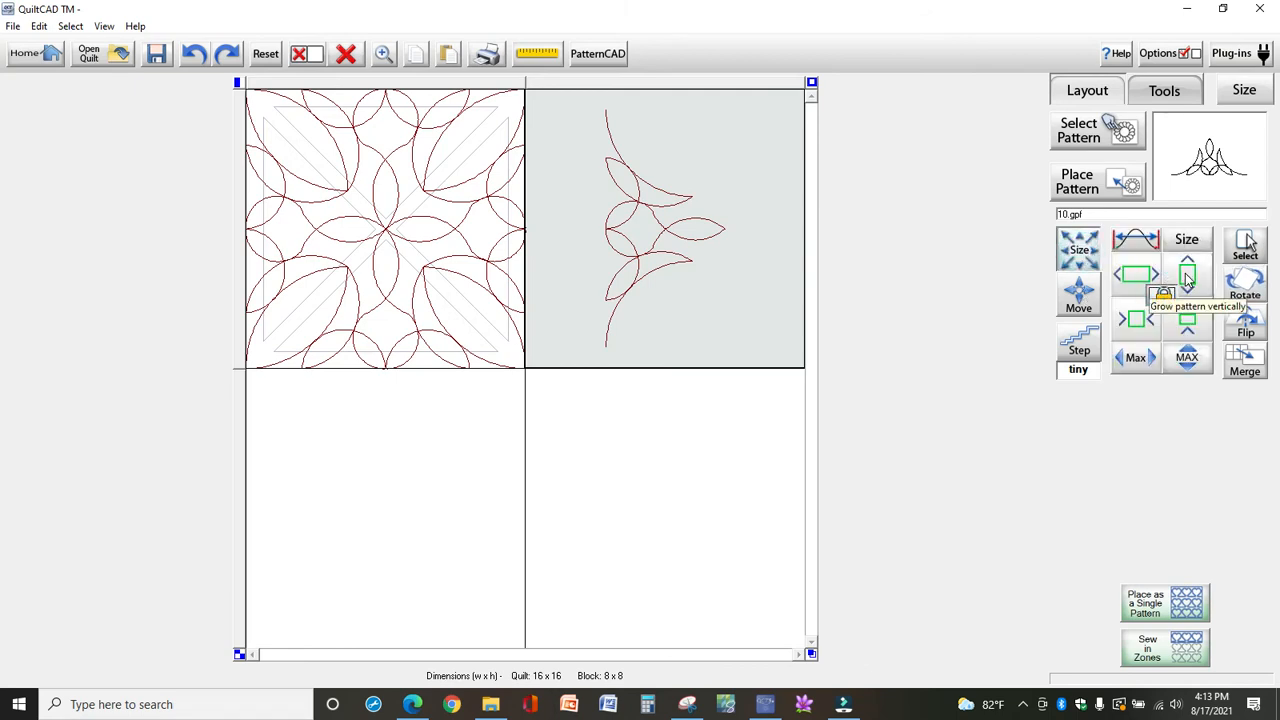
{"action": "left_click", "coordinate": [1187, 279]}
{"action": "left_click", "coordinate": [1187, 279]}
{"action": "left_click", "coordinate": [1187, 279]}
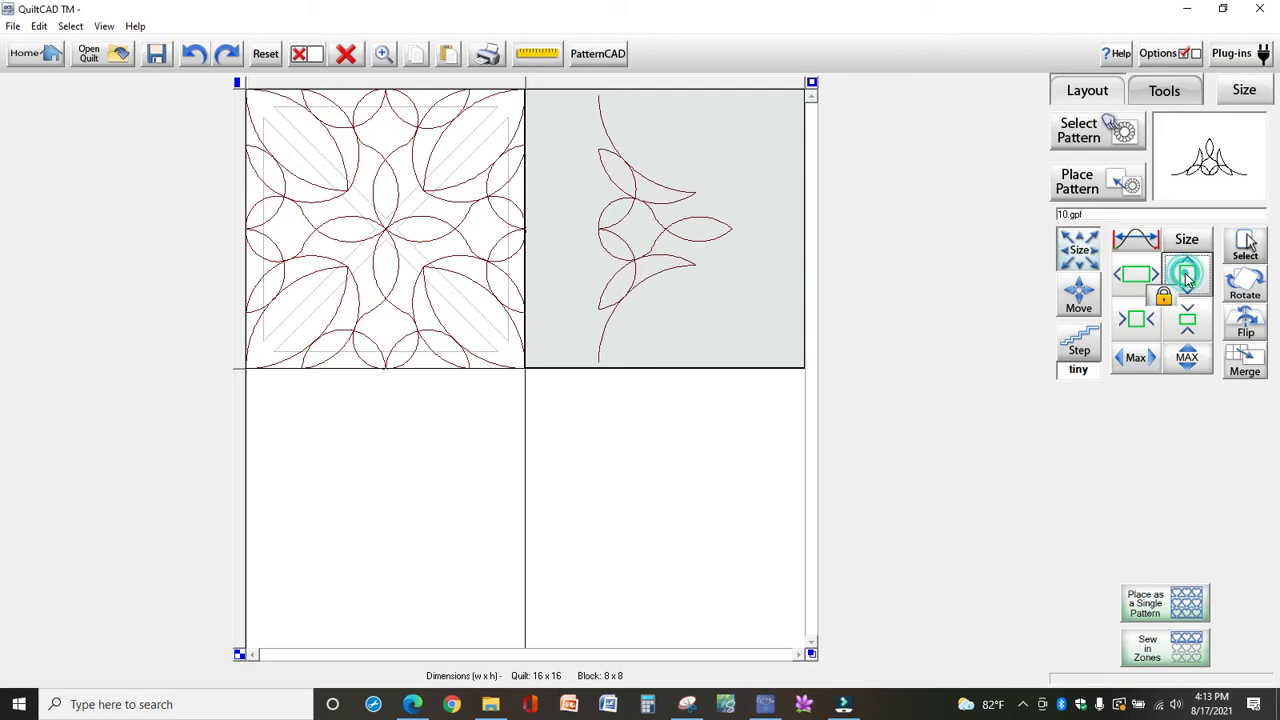
{"action": "left_click", "coordinate": [1187, 279]}
{"action": "left_click", "coordinate": [1187, 279]}
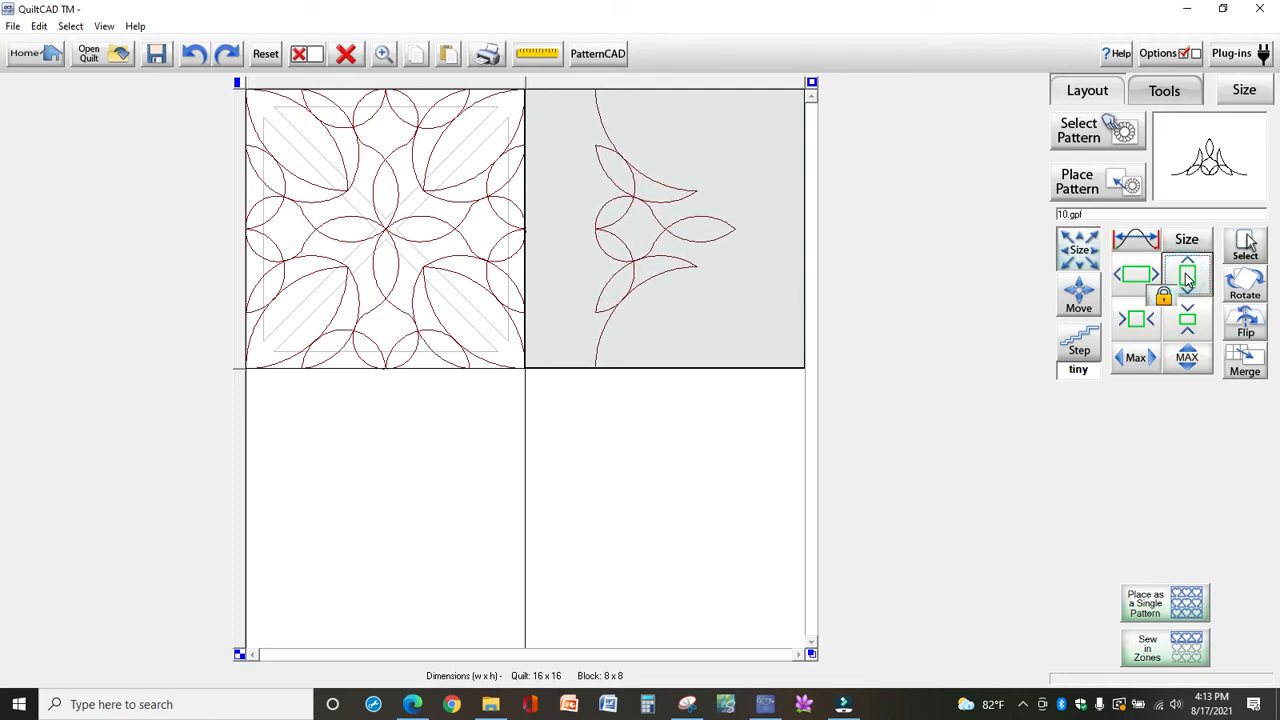
Step: Move the rotated pattern left against the shared edge with the Criss Cross block, switching the step size to Medium
{"action": "left_click", "coordinate": [1090, 297]}
{"action": "left_click", "coordinate": [1148, 320]}
{"action": "left_click", "coordinate": [1148, 320]}
{"action": "left_click", "coordinate": [1148, 320]}
{"action": "left_click", "coordinate": [1148, 320]}
{"action": "left_click", "coordinate": [1148, 320]}
{"action": "left_click", "coordinate": [1092, 348]}
{"action": "left_click", "coordinate": [1092, 348]}
{"action": "left_click", "coordinate": [1148, 320]}
{"action": "left_click", "coordinate": [1148, 320]}
{"action": "left_click", "coordinate": [1146, 322]}
{"action": "left_click", "coordinate": [1142, 325]}
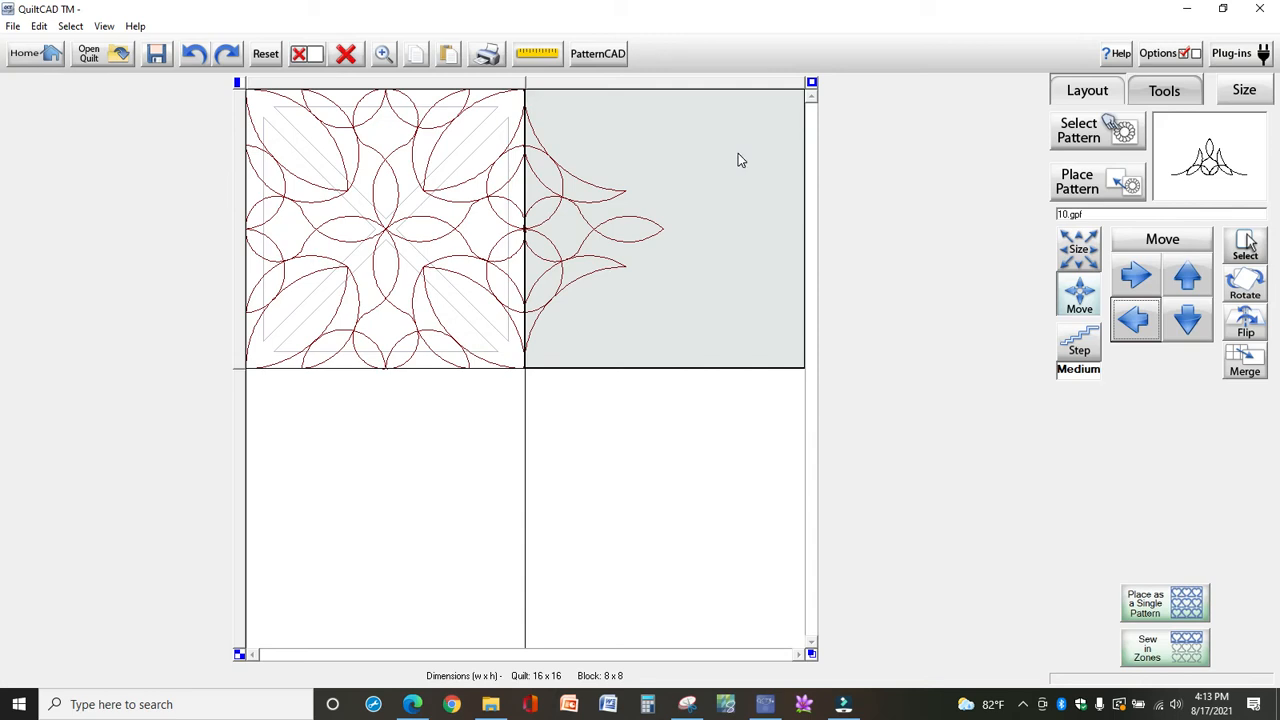
Step: Resize the quilt to 3 blocks across and 3 down without saving the design first
{"action": "left_click", "coordinate": [1246, 90]}
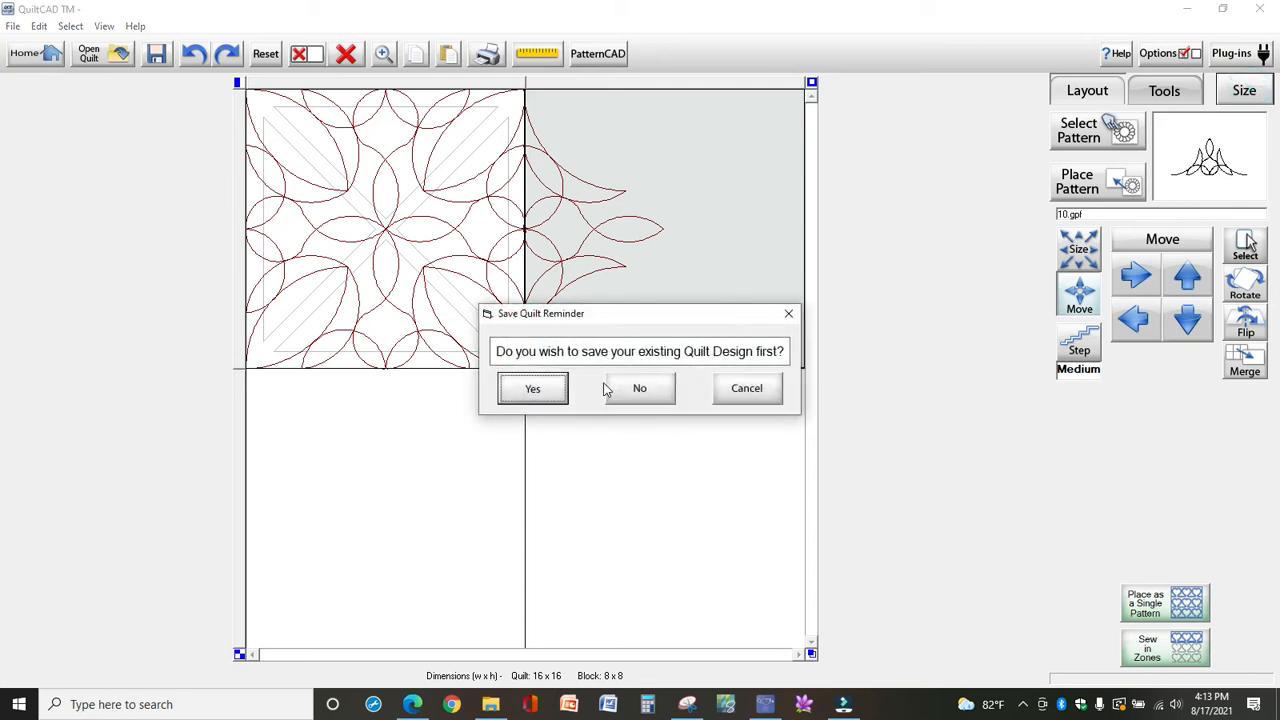
{"action": "left_click", "coordinate": [636, 392]}
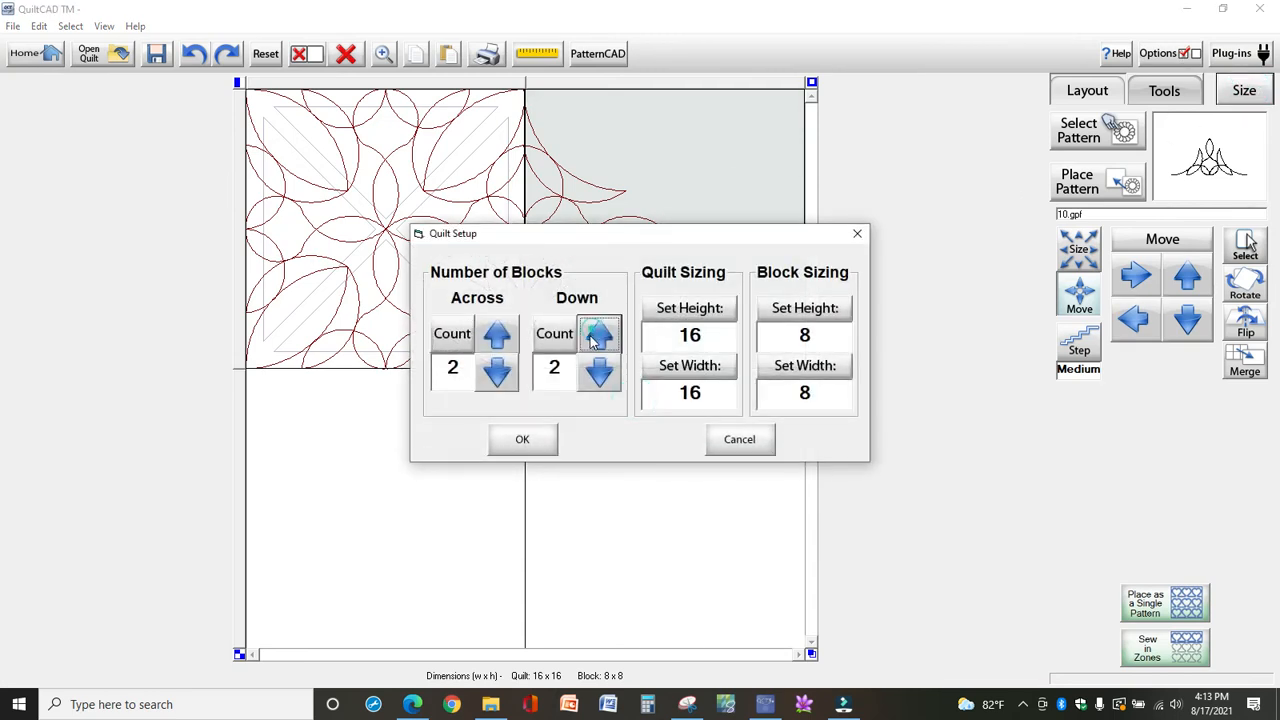
{"action": "left_click", "coordinate": [597, 338]}
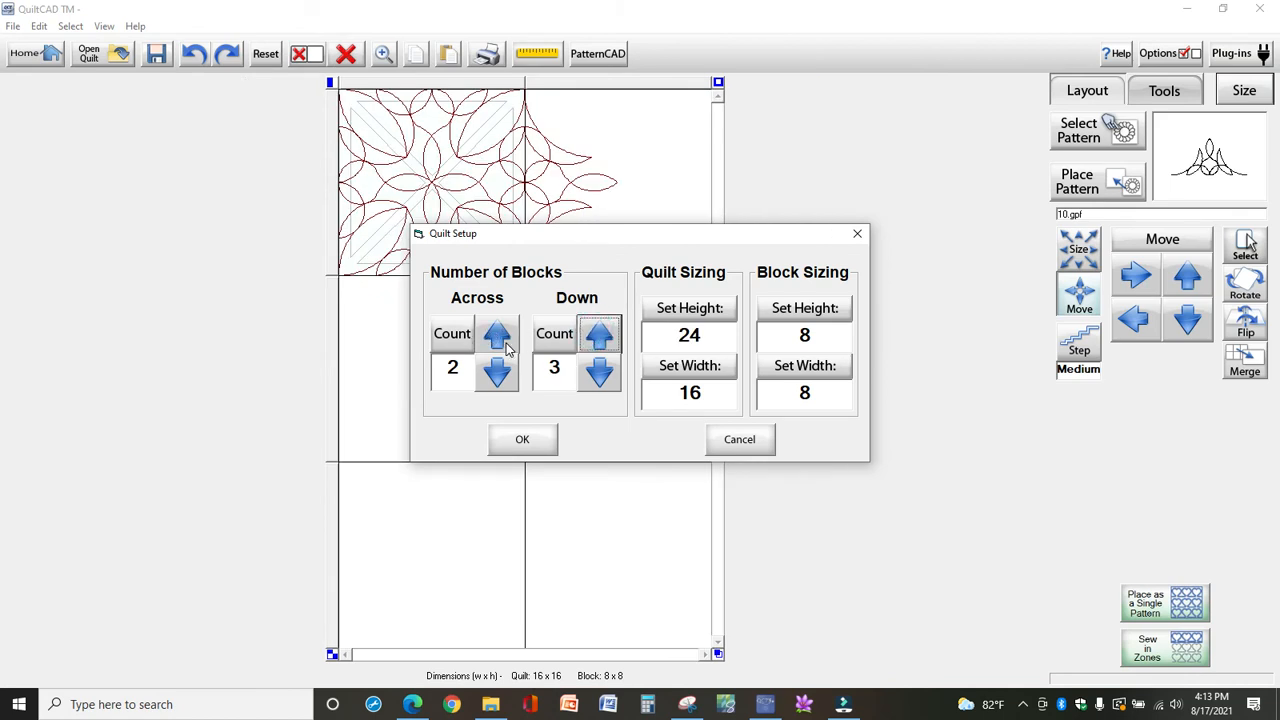
{"action": "left_click", "coordinate": [499, 340]}
{"action": "left_click", "coordinate": [528, 442]}
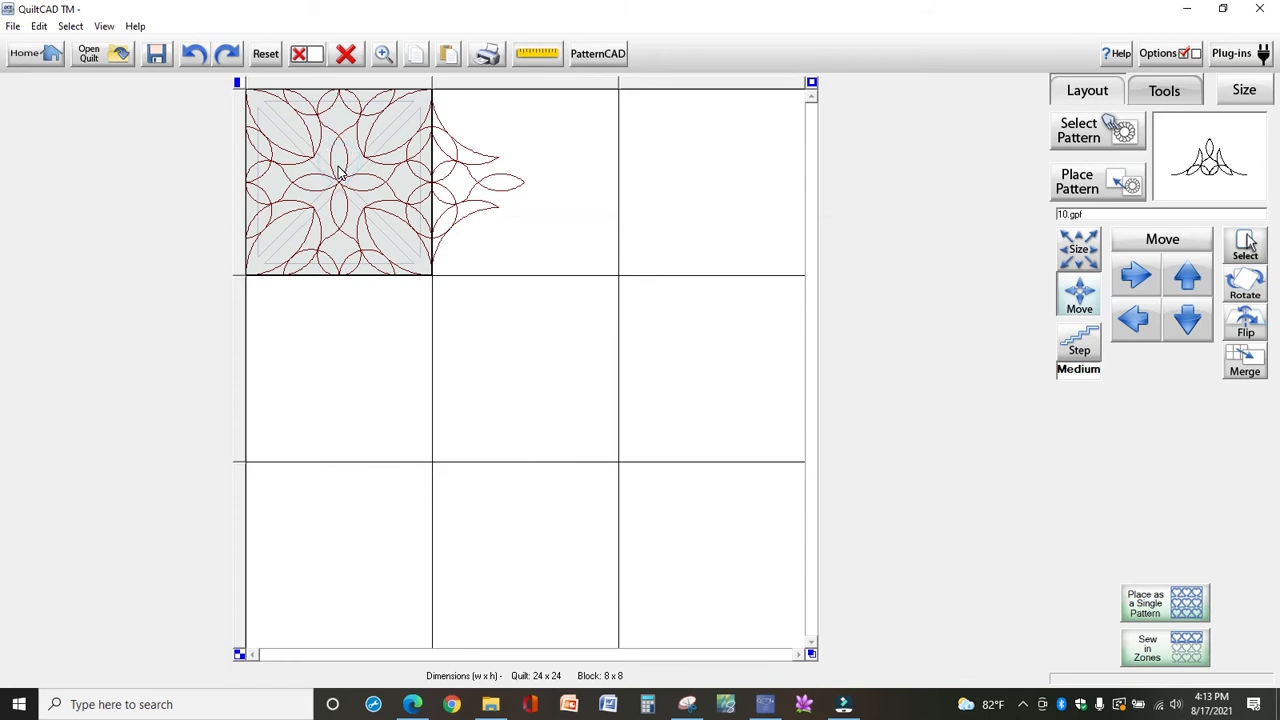
Step: Copy the Criss Cross pattern from the quilt's upper-left block into the centre block
{"action": "left_click", "coordinate": [414, 53]}
{"action": "left_click", "coordinate": [505, 350]}
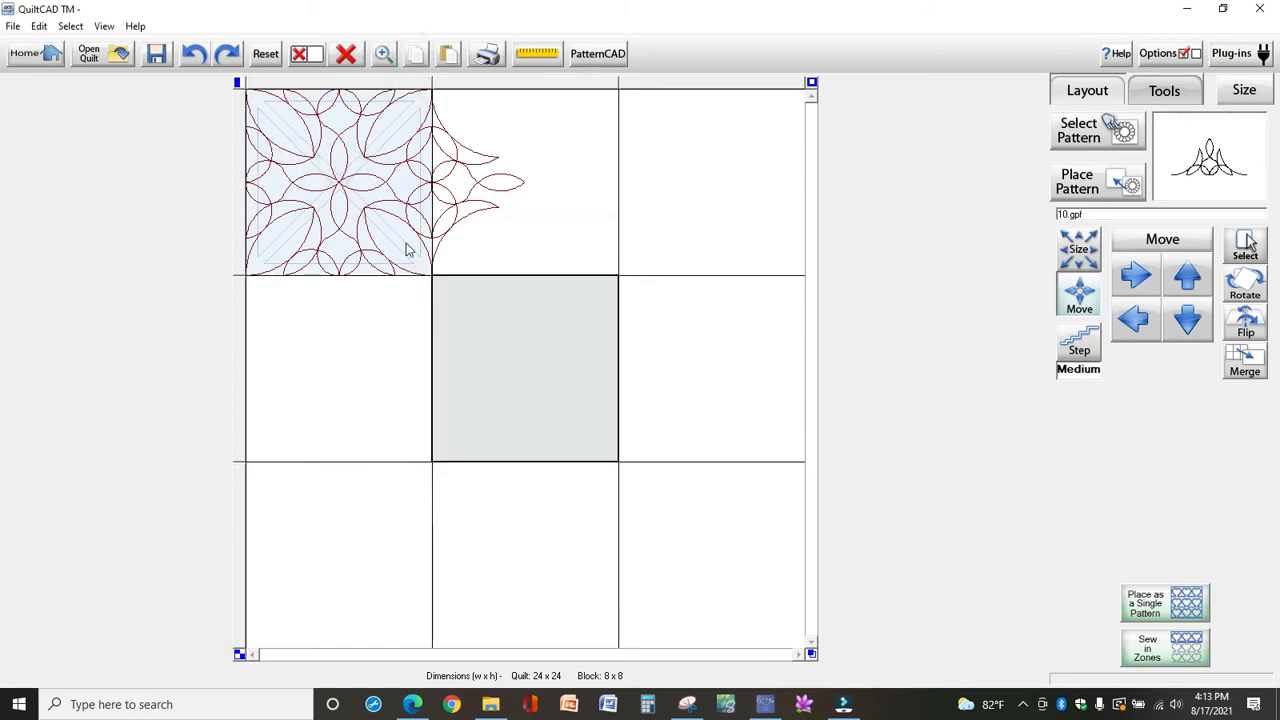
{"action": "left_click", "coordinate": [500, 347]}
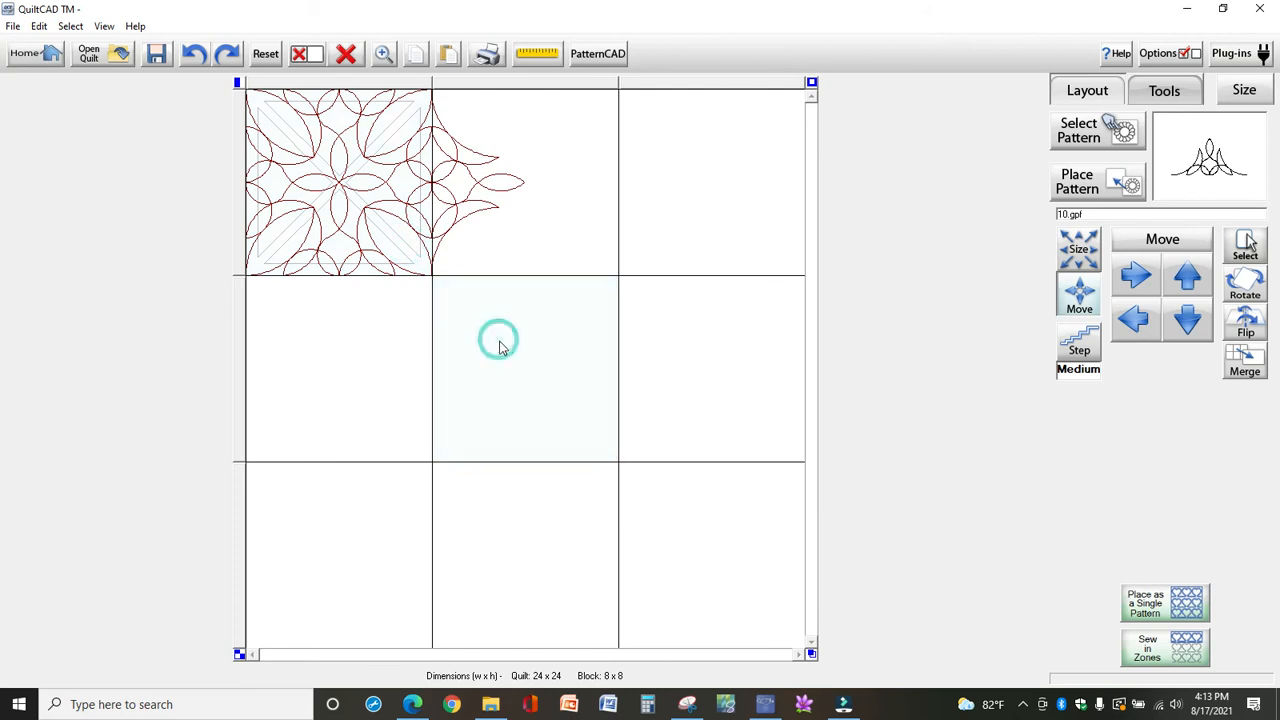
{"action": "left_click", "coordinate": [448, 53]}
Step: Delete the original Criss Cross pattern from the upper-left block, undoing the first deletion that also cleared the centre block
{"action": "left_click", "coordinate": [358, 232]}
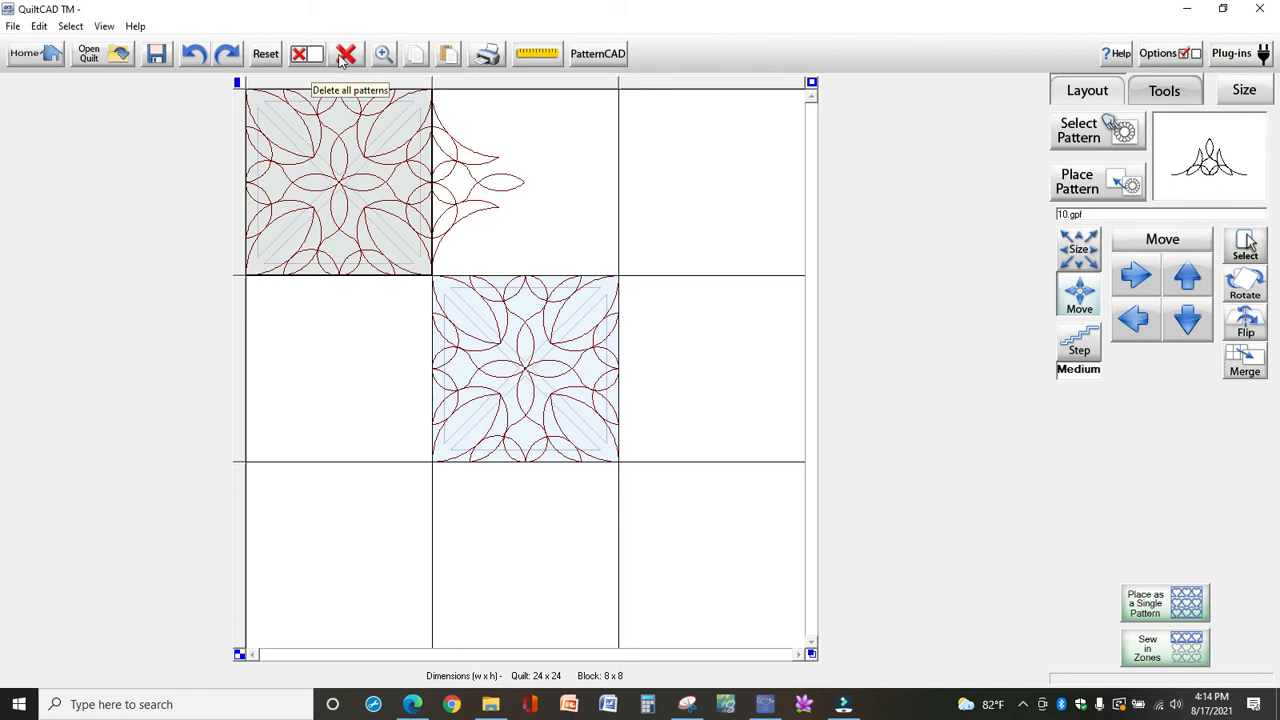
{"action": "left_click", "coordinate": [305, 55]}
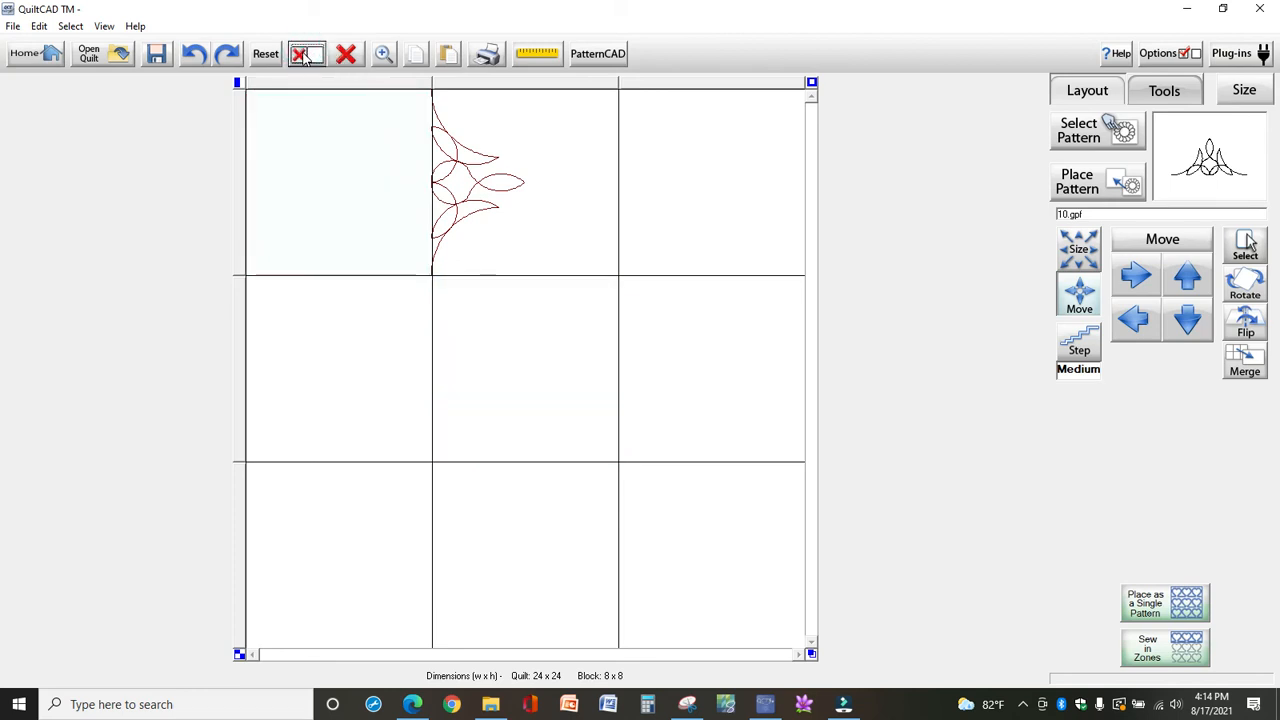
{"action": "left_click", "coordinate": [197, 56]}
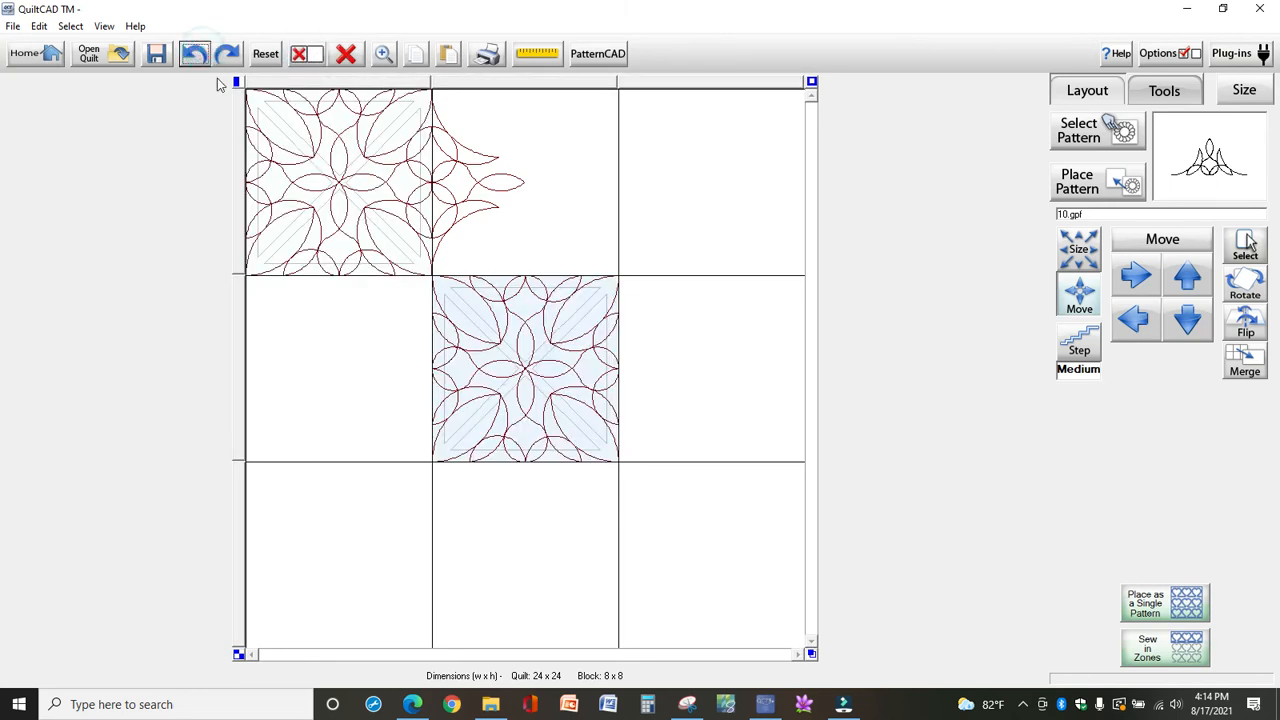
{"action": "left_click", "coordinate": [362, 205]}
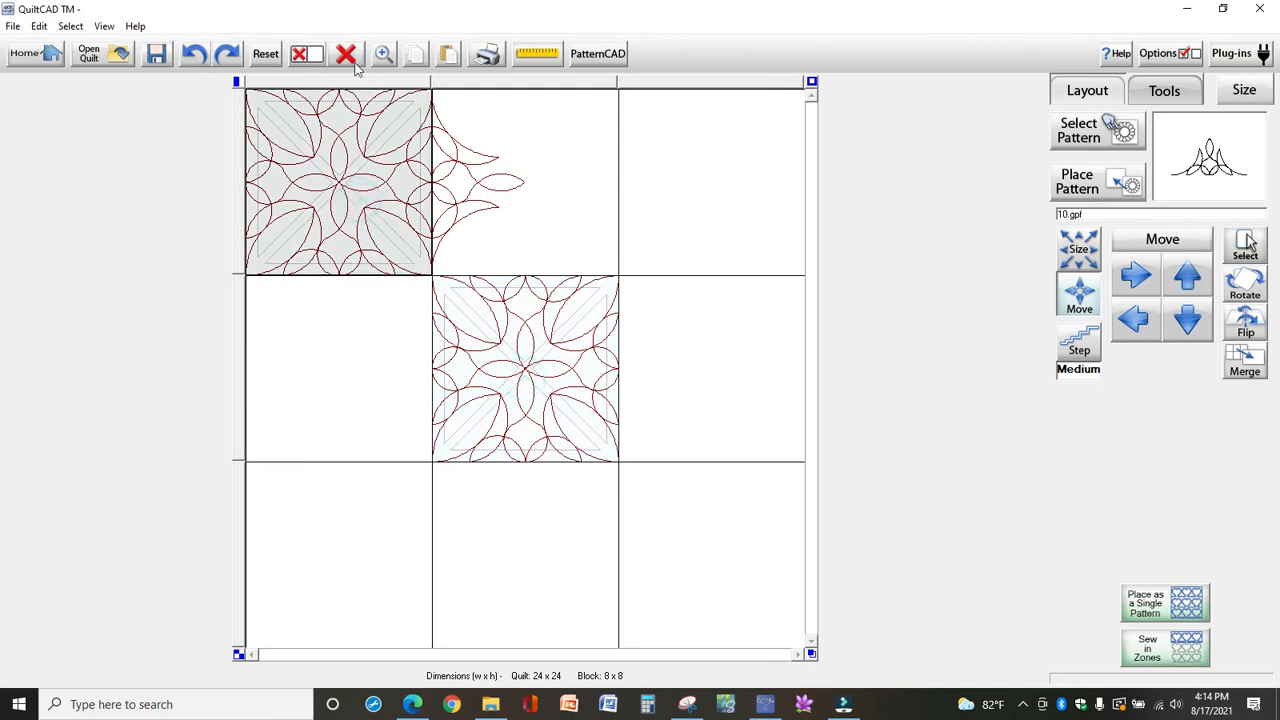
{"action": "left_click", "coordinate": [306, 56]}
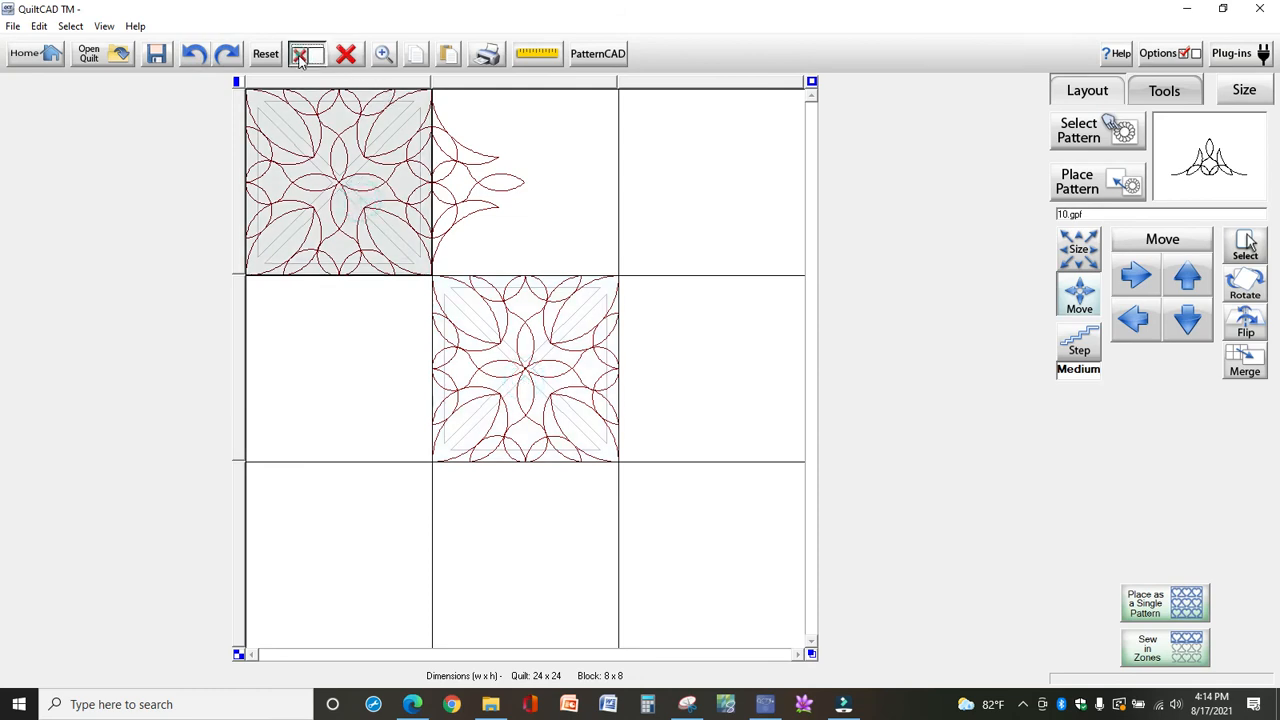
Step: Rotate the 10.gpf pattern in the upper-middle block 90° counterclockwise in two 45° increments
{"action": "left_click", "coordinate": [455, 203]}
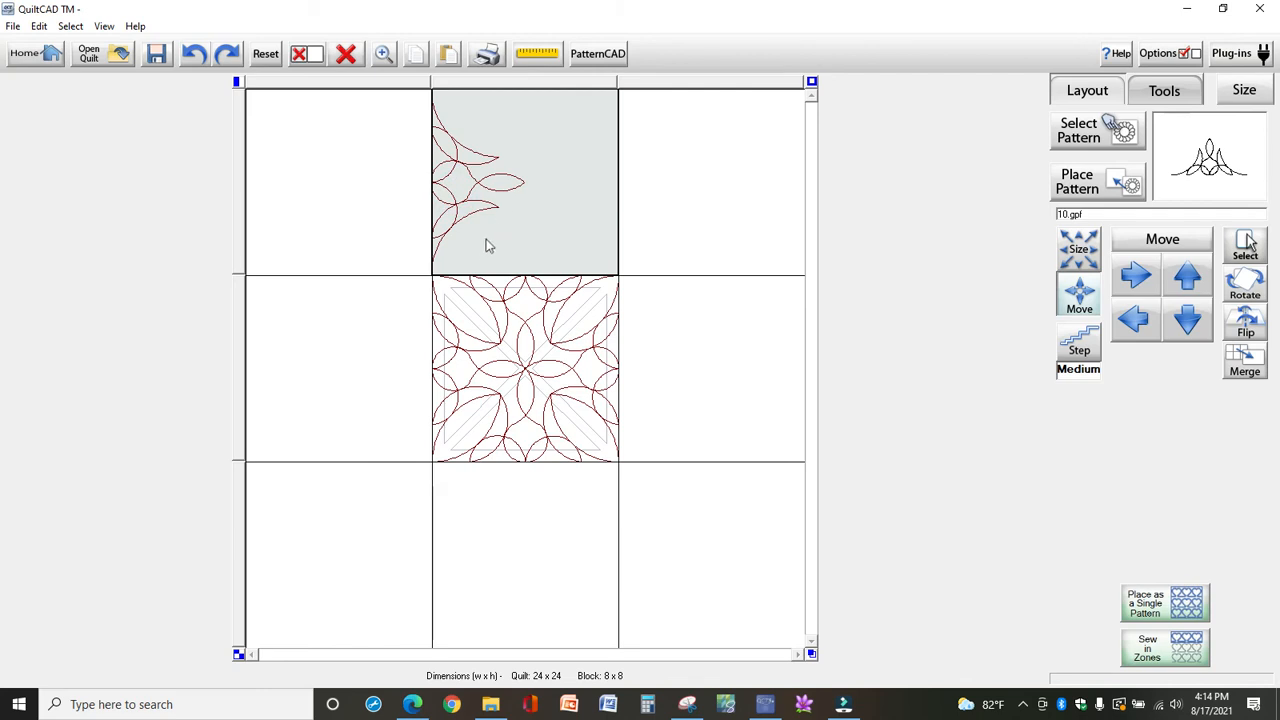
{"action": "left_click", "coordinate": [1245, 287]}
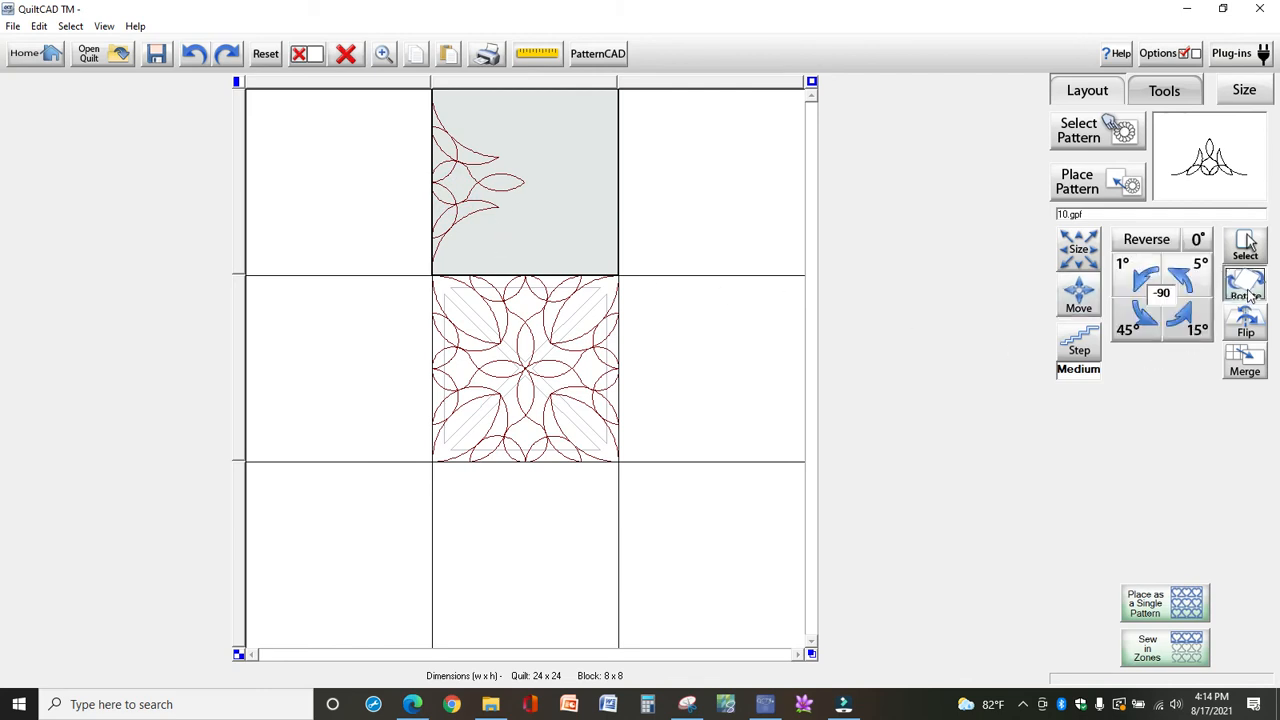
{"action": "left_click", "coordinate": [1135, 330]}
{"action": "left_click", "coordinate": [1135, 330]}
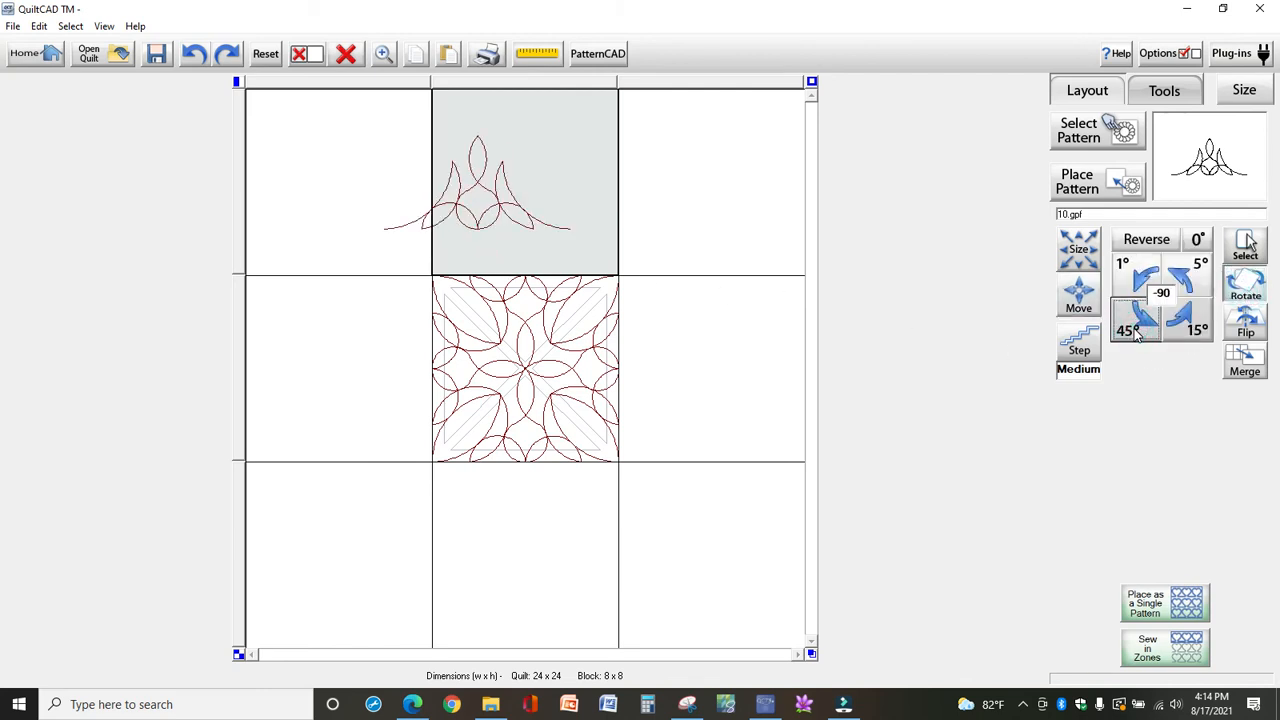
Step: Centre the upper-middle pattern horizontally in its block and move it down onto the centre block's upper edge
{"action": "left_click", "coordinate": [1079, 296]}
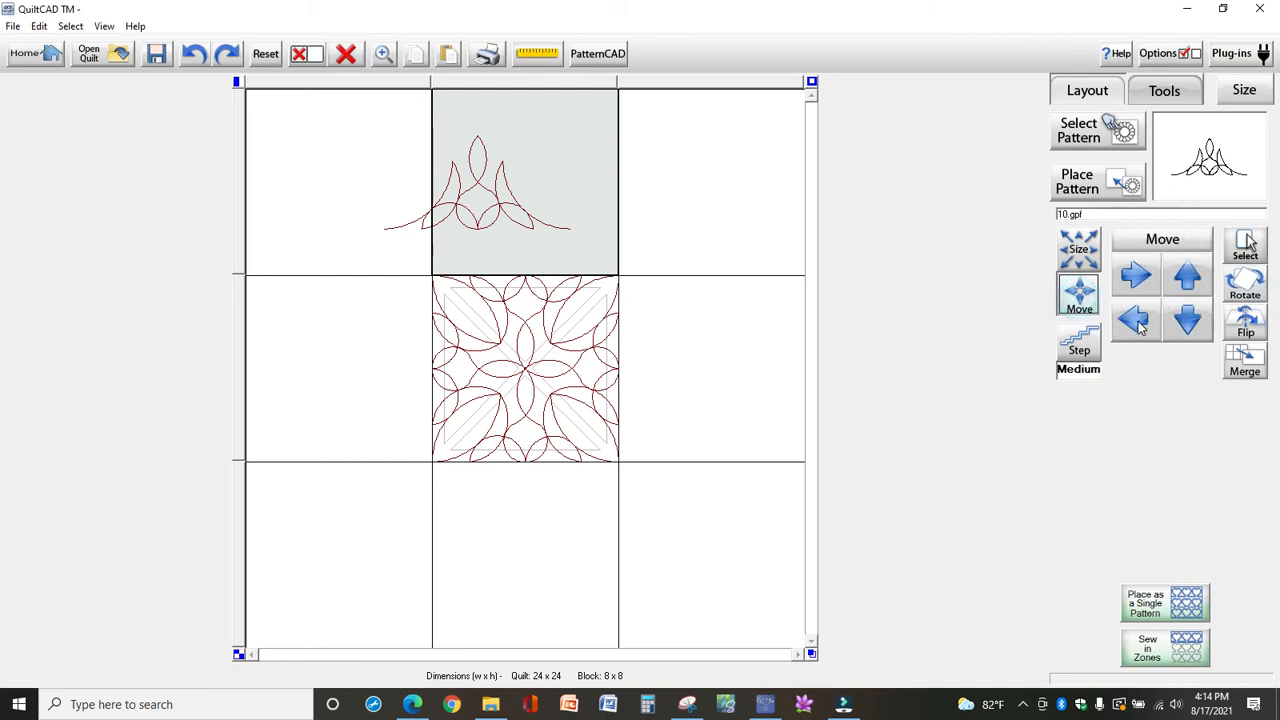
{"action": "left_click", "coordinate": [1135, 278]}
{"action": "left_click", "coordinate": [1135, 278]}
{"action": "left_click", "coordinate": [1135, 278]}
{"action": "left_click", "coordinate": [1135, 278]}
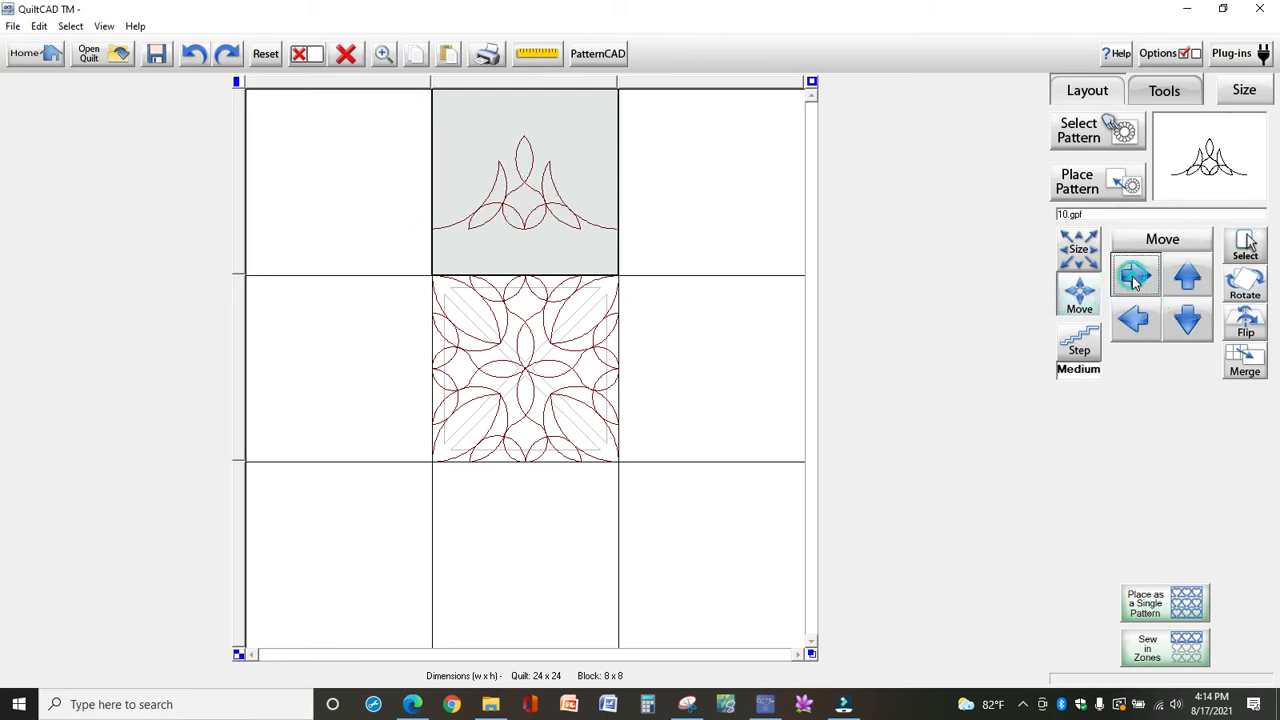
{"action": "left_click", "coordinate": [1183, 322]}
{"action": "left_click", "coordinate": [1183, 322]}
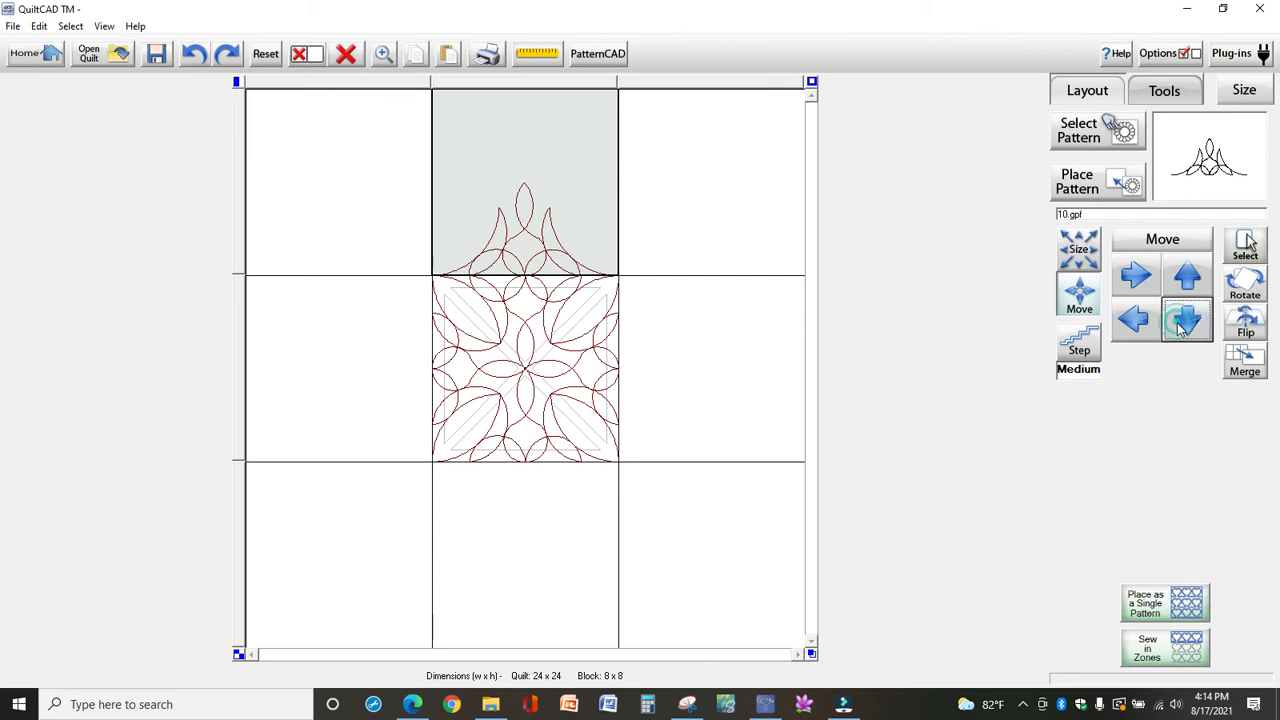
Step: Place the 10.gpf pattern in the middle row's right block and size it proportionally to fill the block's width
{"action": "left_click", "coordinate": [580, 220]}
{"action": "left_click", "coordinate": [694, 371]}
{"action": "left_click", "coordinate": [1080, 182]}
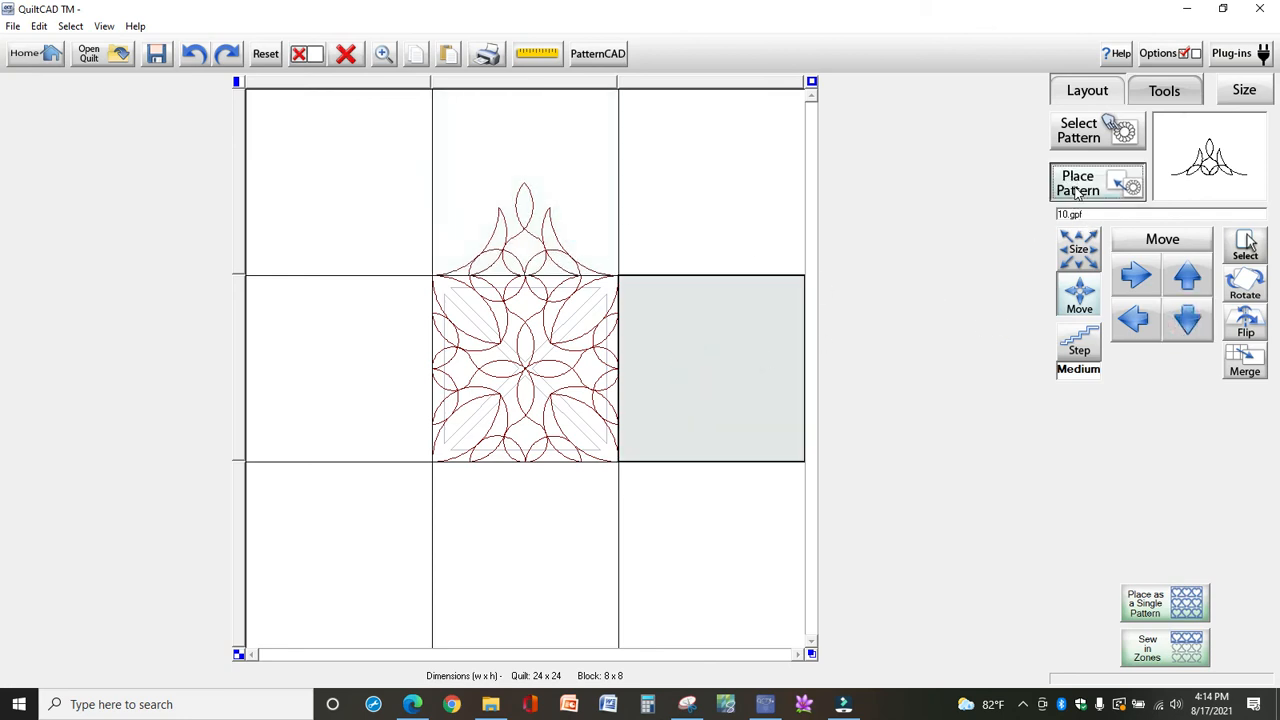
{"action": "left_click", "coordinate": [1088, 260]}
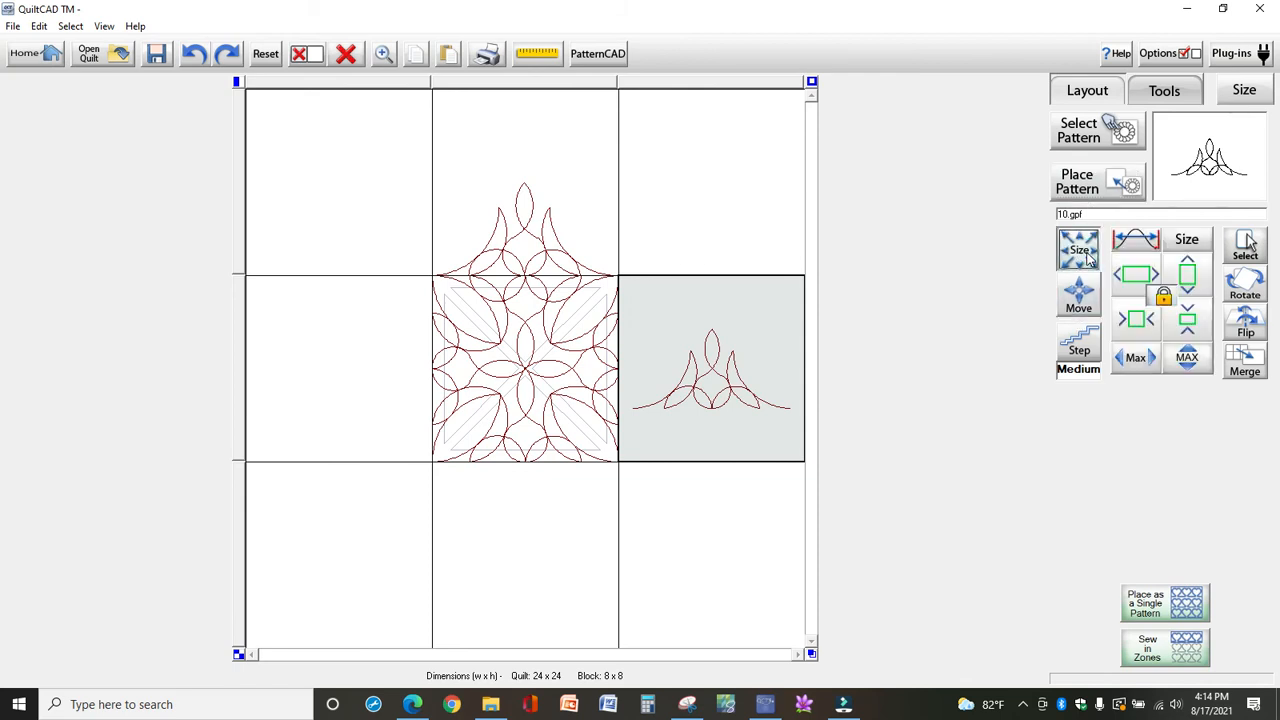
{"action": "left_click", "coordinate": [1185, 360]}
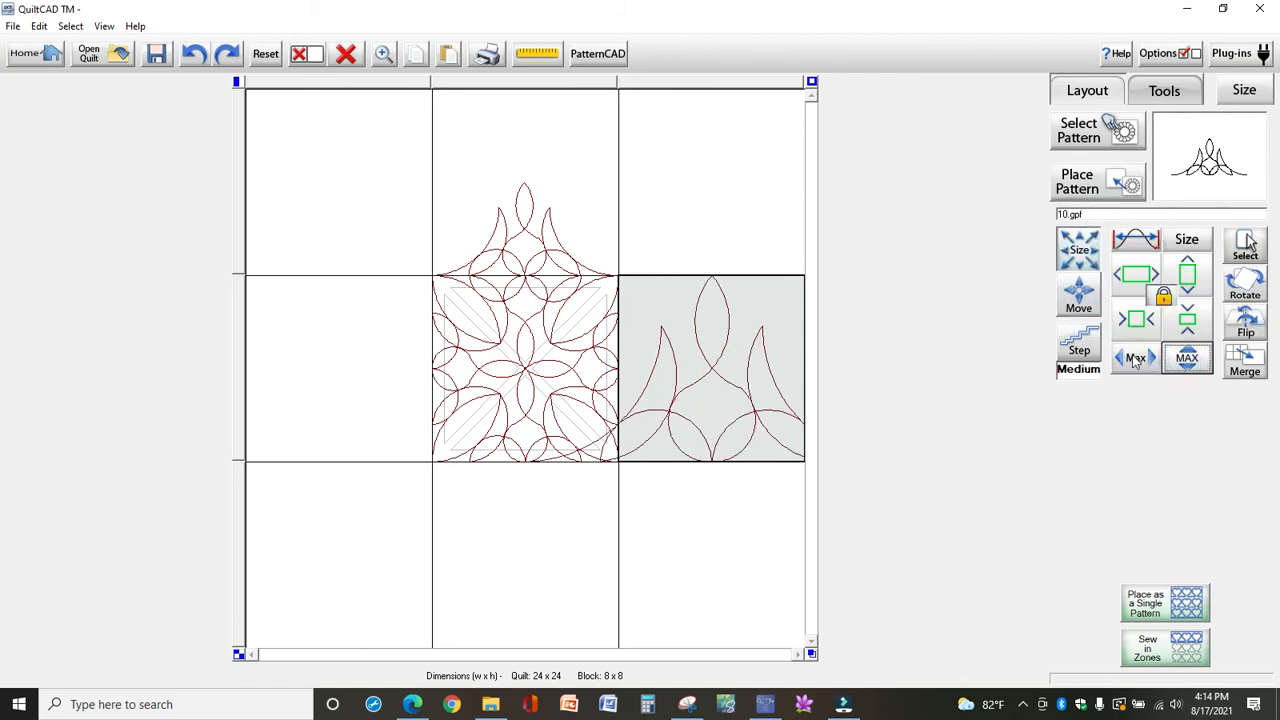
{"action": "left_click", "coordinate": [1138, 360]}
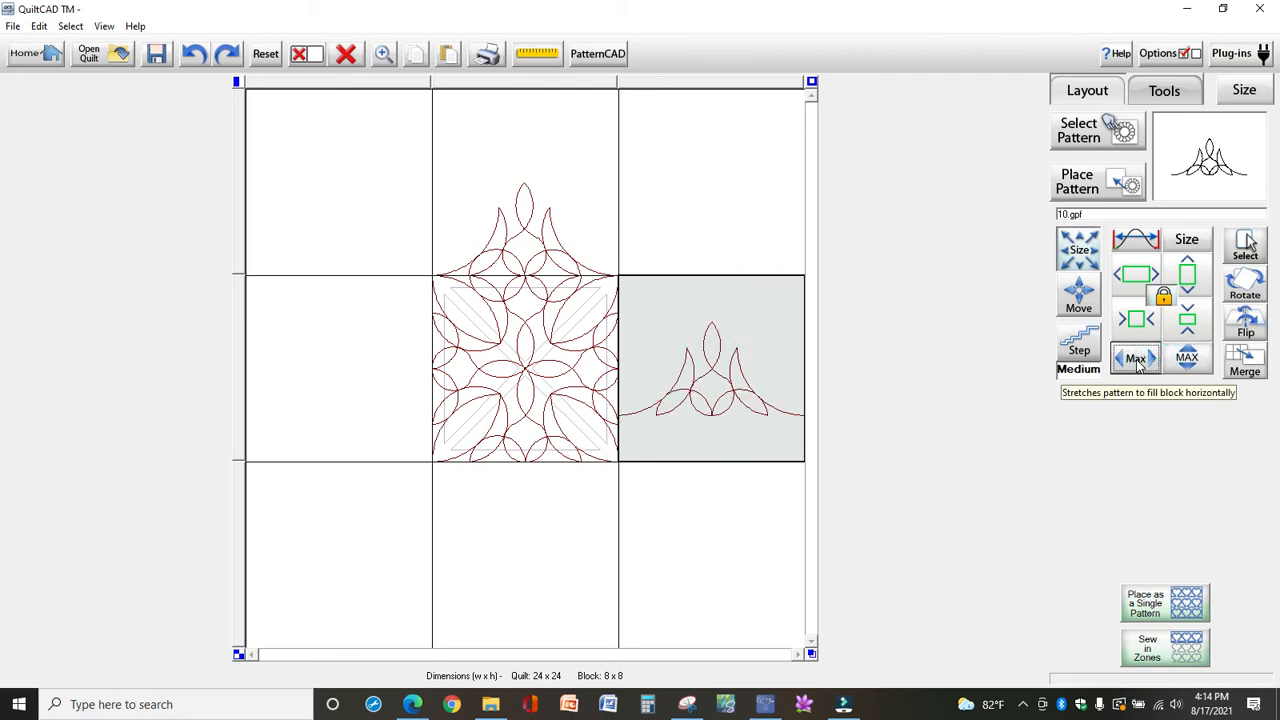
Step: Rotate the pattern in the right block 90° clockwise in 45° increments and move it left against the centre block's edge
{"action": "left_click", "coordinate": [1244, 300]}
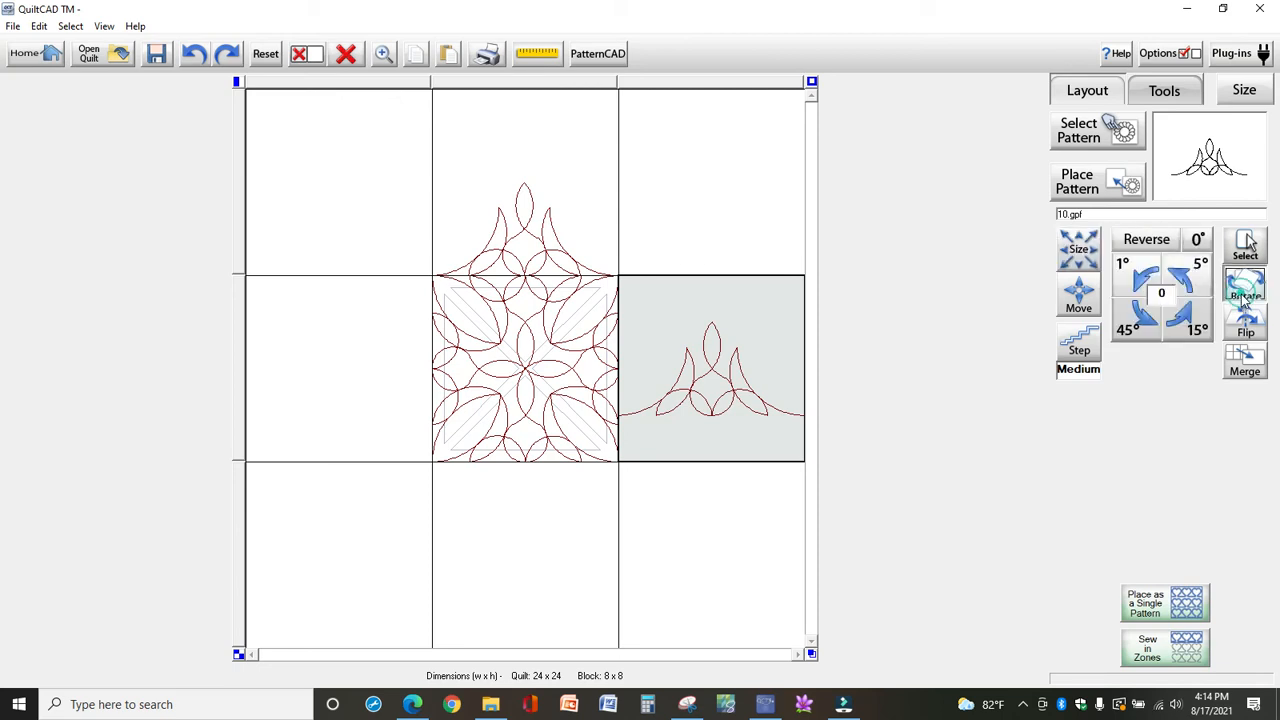
{"action": "left_click", "coordinate": [1137, 247]}
{"action": "left_click", "coordinate": [1143, 318]}
{"action": "left_click", "coordinate": [1143, 318]}
{"action": "left_click", "coordinate": [1088, 292]}
{"action": "left_click", "coordinate": [1135, 318]}
{"action": "left_click", "coordinate": [1135, 318]}
{"action": "left_click", "coordinate": [1135, 318]}
{"action": "left_click", "coordinate": [1135, 318]}
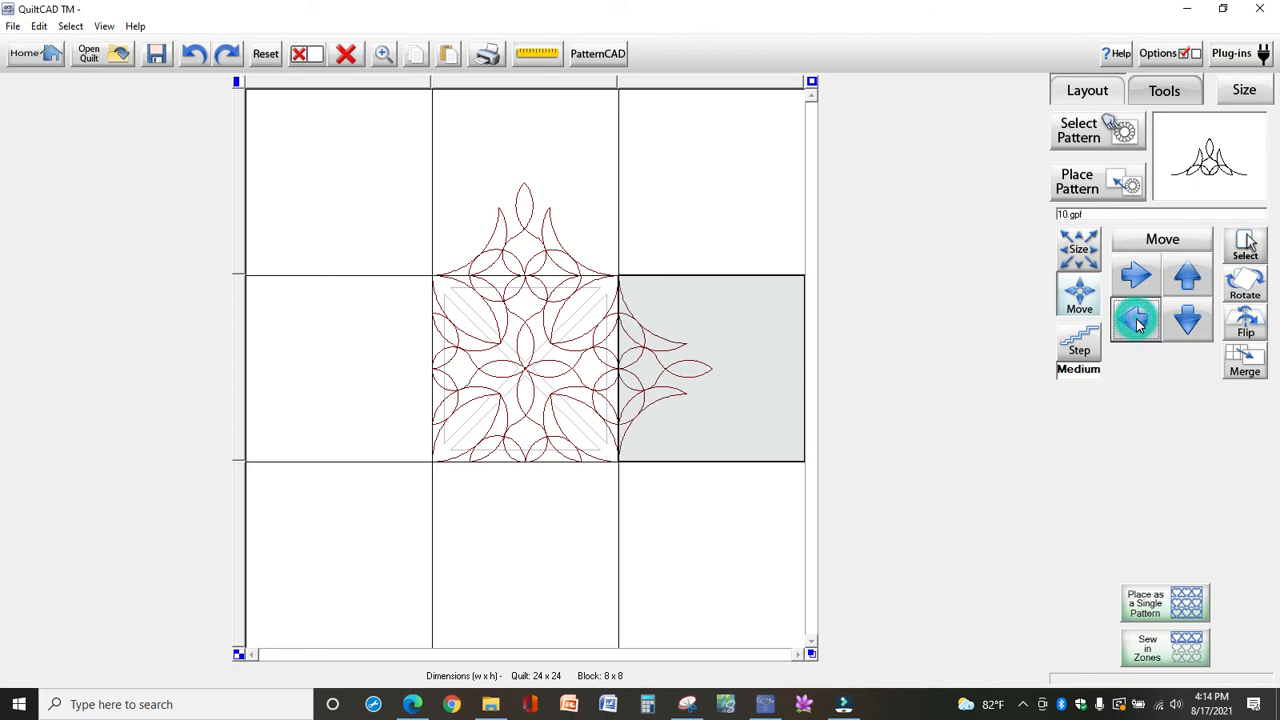
Step: Place the 10.gpf pattern in the lower-middle block and enlarge it proportionally to fill the block's width
{"action": "left_click", "coordinate": [531, 522]}
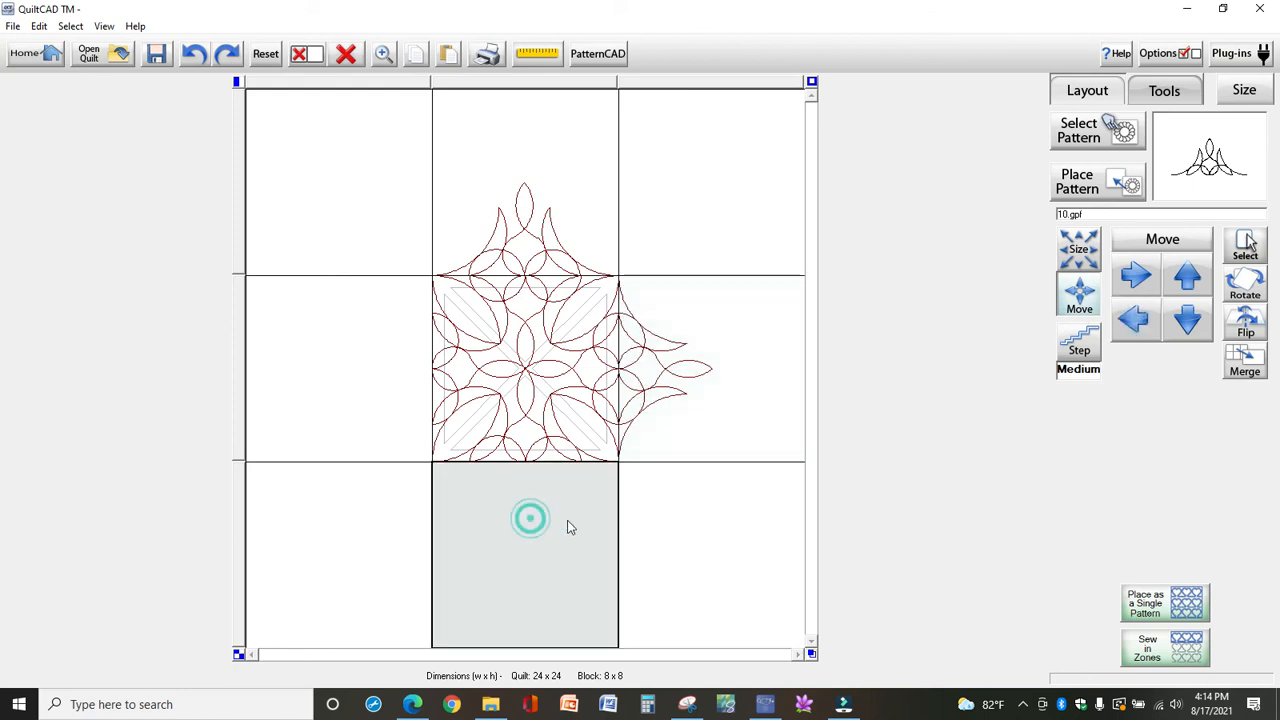
{"action": "left_click", "coordinate": [1112, 184]}
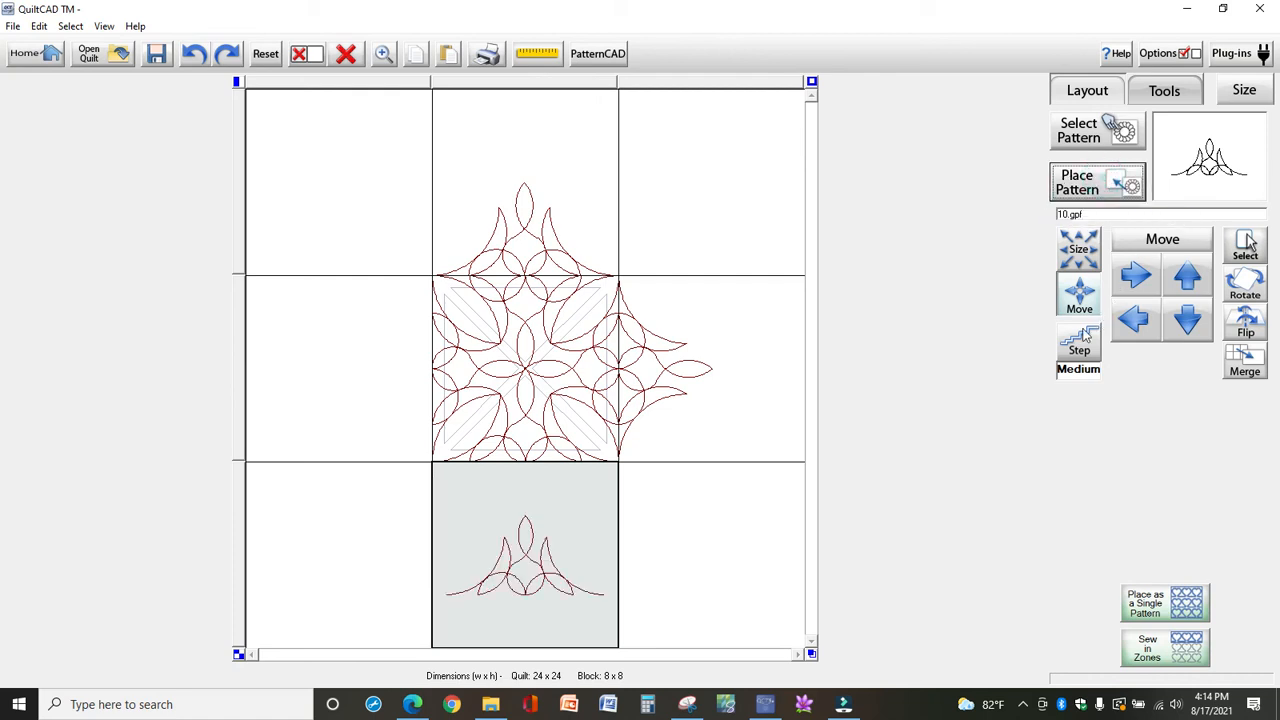
{"action": "left_click", "coordinate": [1080, 262]}
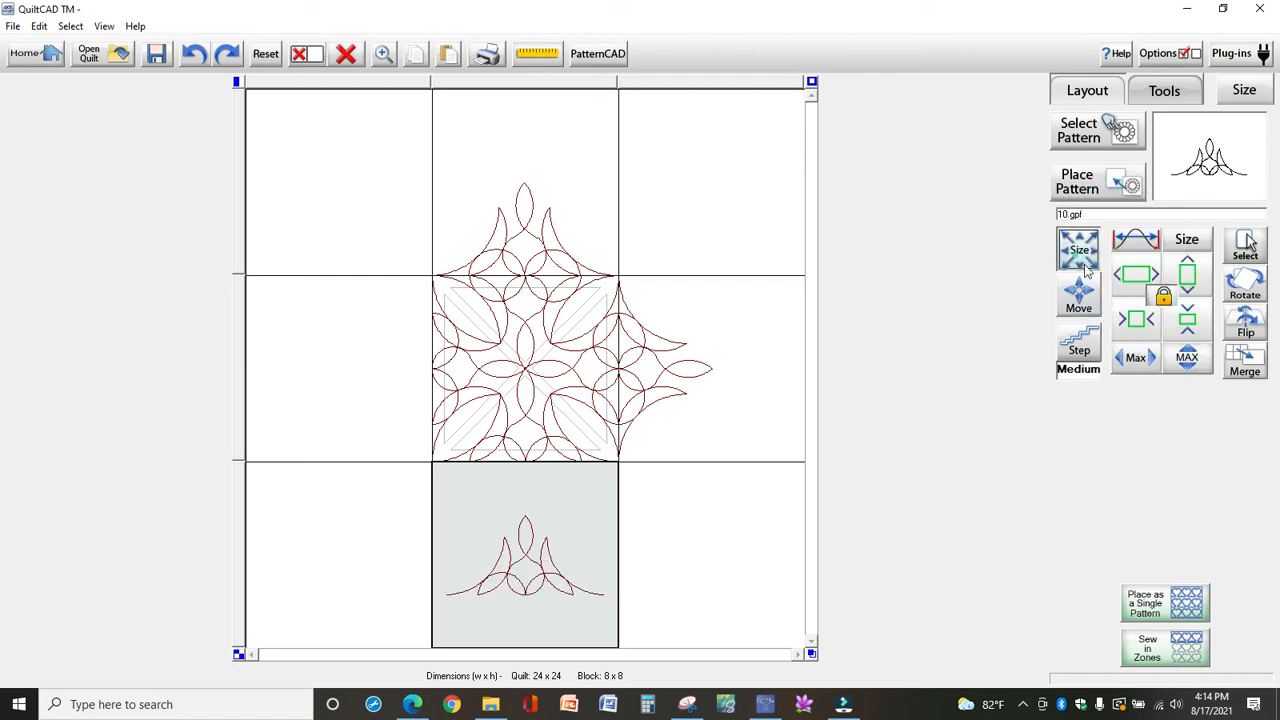
{"action": "left_click", "coordinate": [1128, 362]}
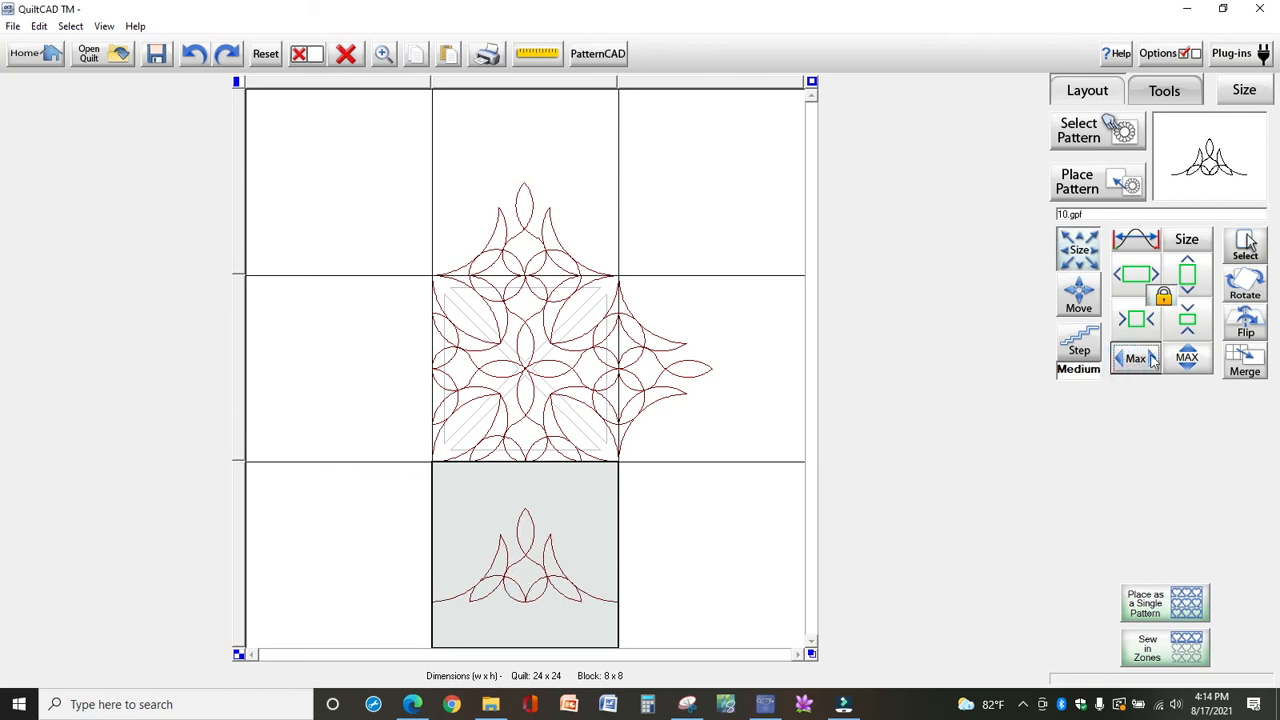
Step: Rotate the lower-middle pattern 180° in four 45° increments and move it up against the centre block's lower edge
{"action": "left_click", "coordinate": [1246, 290]}
{"action": "left_click", "coordinate": [1135, 326]}
{"action": "left_click", "coordinate": [1135, 326]}
{"action": "left_click", "coordinate": [1135, 326]}
{"action": "left_click", "coordinate": [1135, 326]}
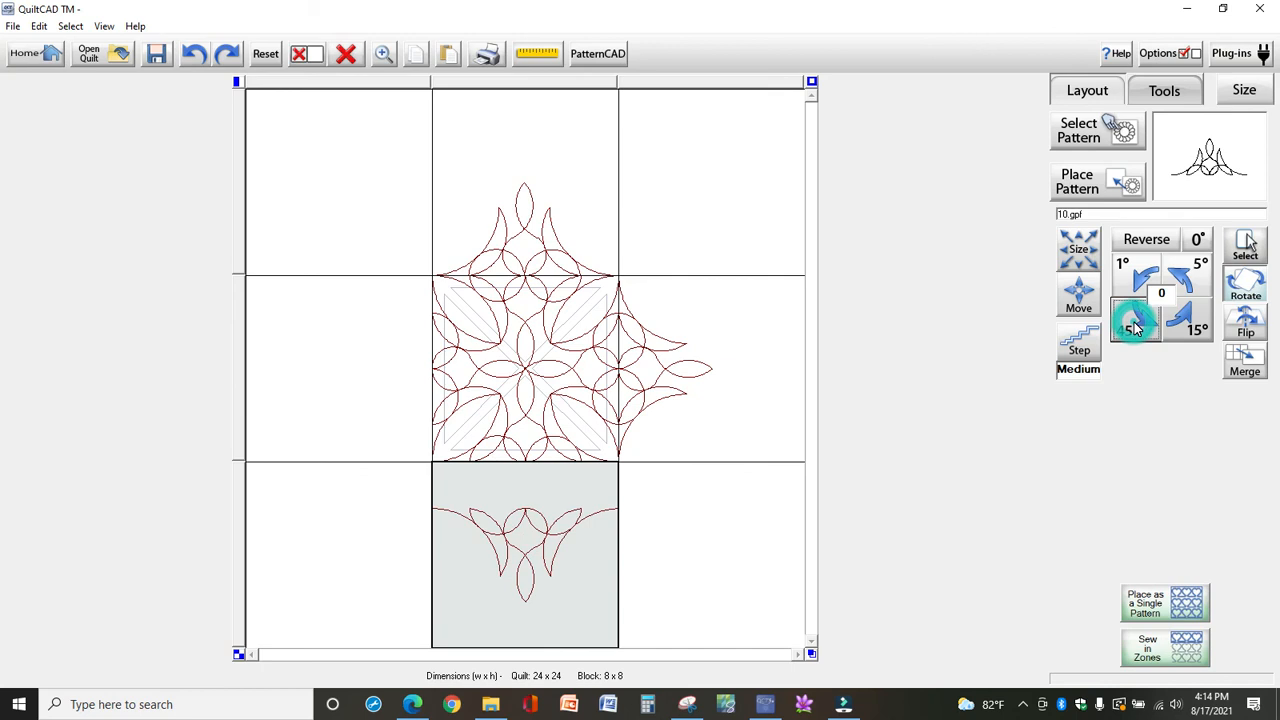
{"action": "left_click", "coordinate": [1082, 298]}
{"action": "left_click", "coordinate": [1190, 288]}
{"action": "left_click", "coordinate": [1190, 288]}
{"action": "left_click", "coordinate": [1190, 288]}
{"action": "left_click", "coordinate": [1190, 288]}
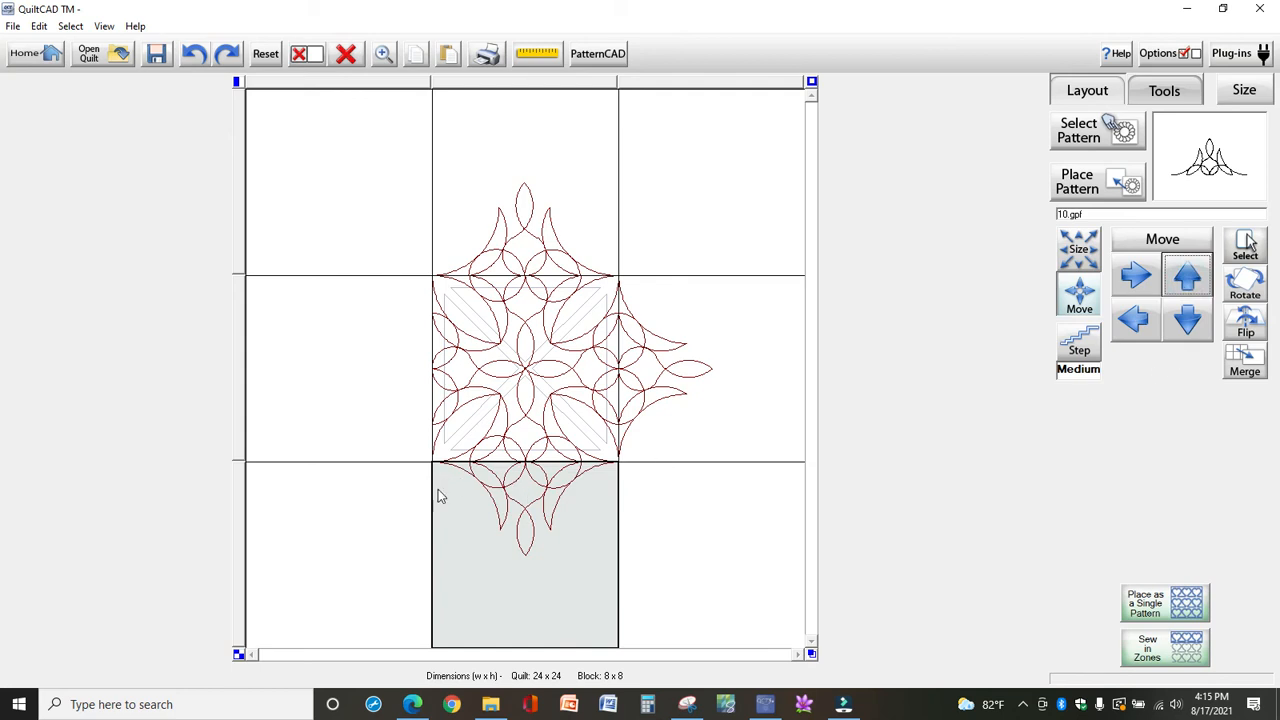
Step: Place the 10.gpf pattern in the middle row's left block and rotate it 90° counterclockwise in two 45° increments
{"action": "left_click", "coordinate": [466, 517]}
{"action": "left_click", "coordinate": [358, 380]}
{"action": "left_click", "coordinate": [1128, 192]}
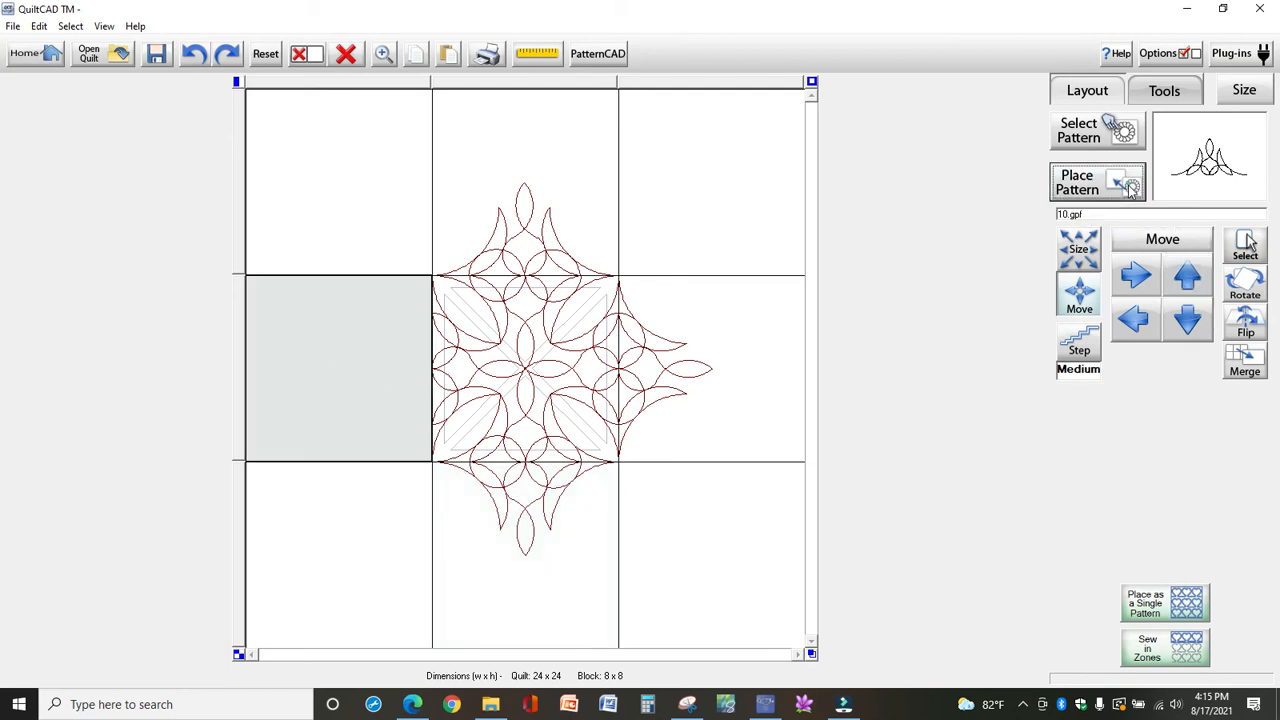
{"action": "left_click", "coordinate": [1246, 288]}
{"action": "left_click", "coordinate": [1135, 318]}
{"action": "left_click", "coordinate": [1135, 318]}
Step: Move the left block's pattern right towards the centre block and enlarge it proportionally until its base spans the shared edge
{"action": "left_click", "coordinate": [1080, 296]}
{"action": "left_click", "coordinate": [1134, 279]}
{"action": "left_click", "coordinate": [1134, 279]}
{"action": "left_click", "coordinate": [1134, 279]}
{"action": "left_click", "coordinate": [1134, 279]}
{"action": "left_click", "coordinate": [1134, 279]}
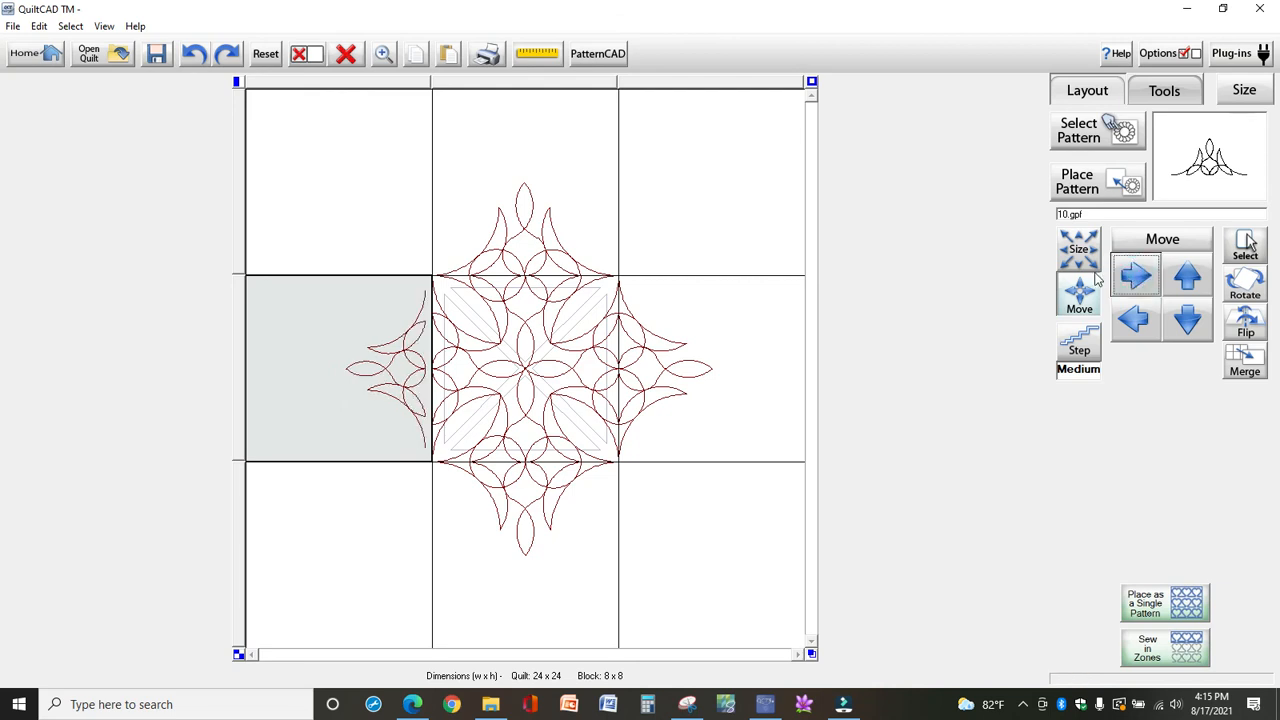
{"action": "left_click", "coordinate": [1078, 250]}
{"action": "left_click", "coordinate": [1140, 358]}
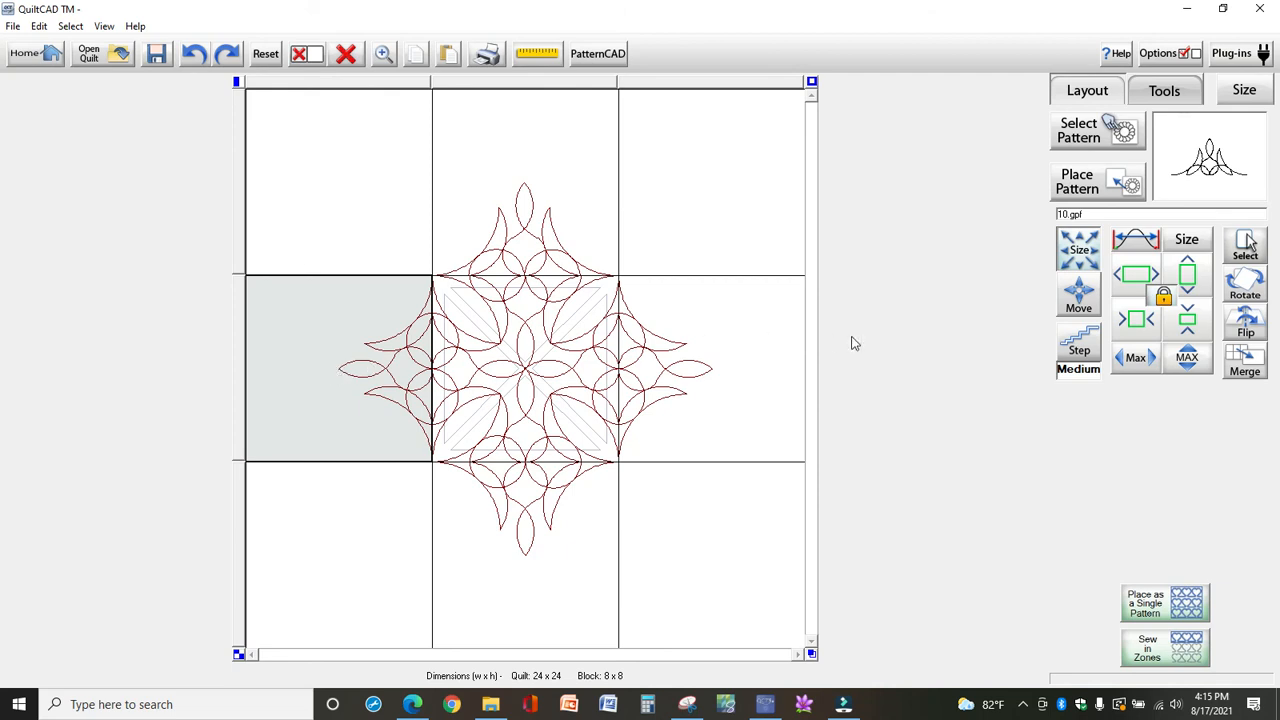
Step: Unlock the size proportions and lengthen the left block's pattern horizontally, keeping its base the height of the block
{"action": "left_click", "coordinate": [1078, 250]}
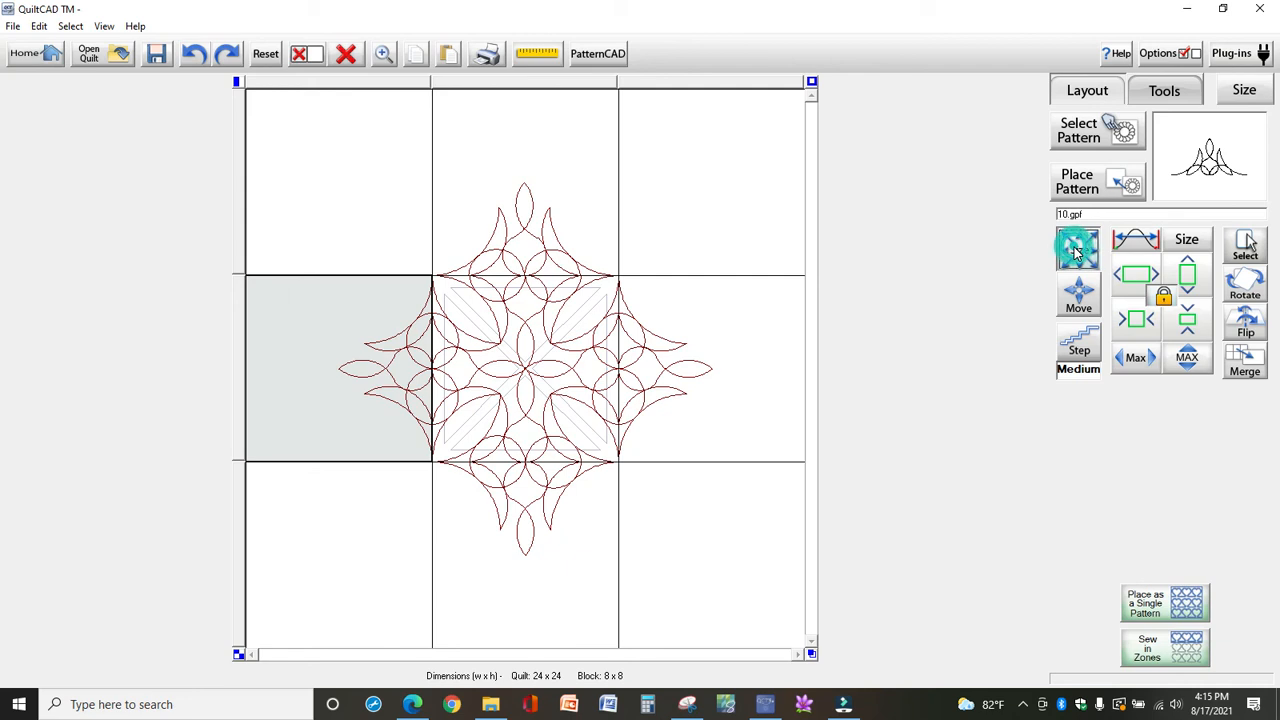
{"action": "left_click", "coordinate": [1143, 278]}
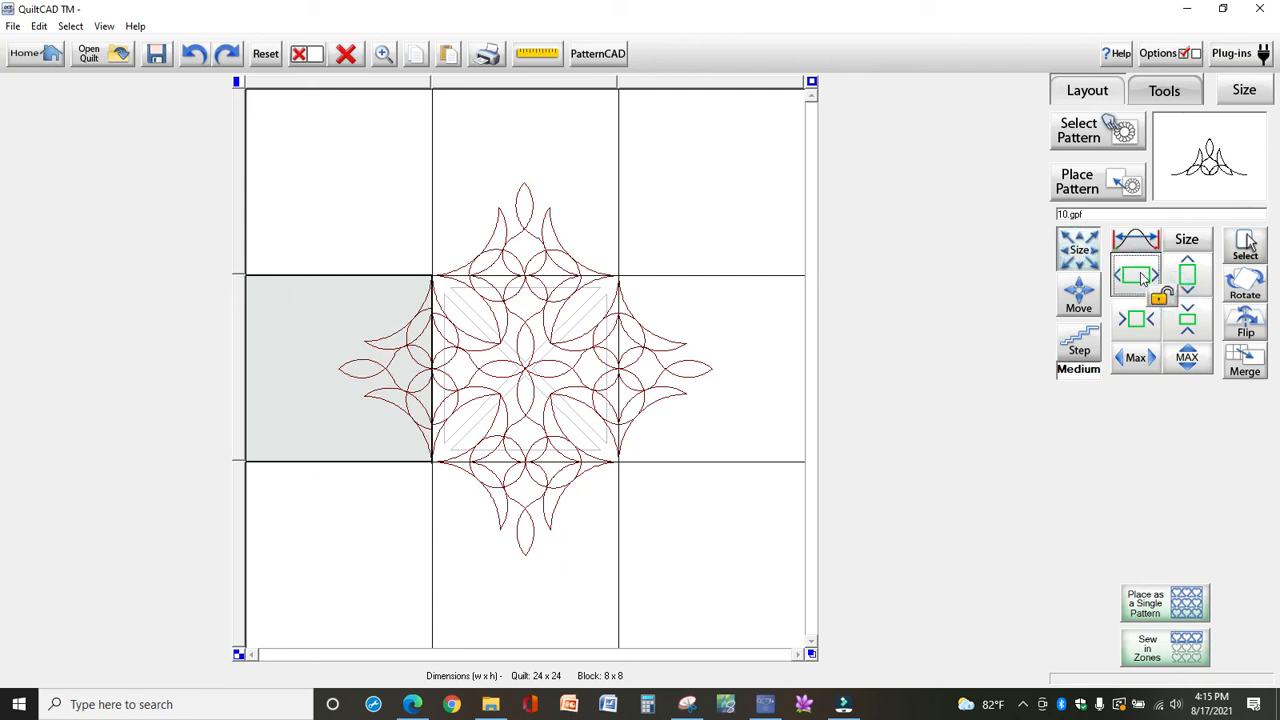
{"action": "left_click", "coordinate": [1137, 310]}
{"action": "left_click", "coordinate": [1187, 275]}
{"action": "left_click", "coordinate": [1187, 275]}
{"action": "left_click", "coordinate": [1187, 275]}
{"action": "left_click", "coordinate": [1187, 275]}
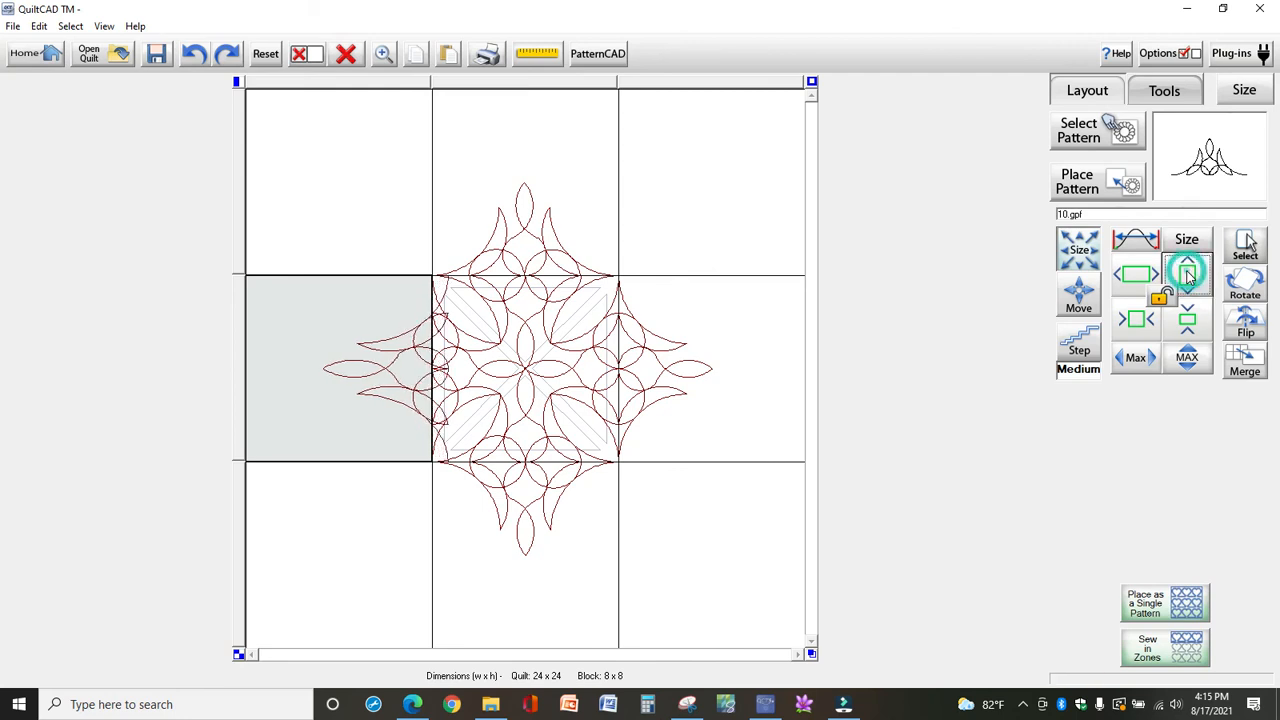
Step: Move the lengthened pattern left until its base lines up with the centre block's edge
{"action": "left_click", "coordinate": [1080, 296]}
{"action": "left_click", "coordinate": [1130, 320]}
{"action": "left_click", "coordinate": [1130, 320]}
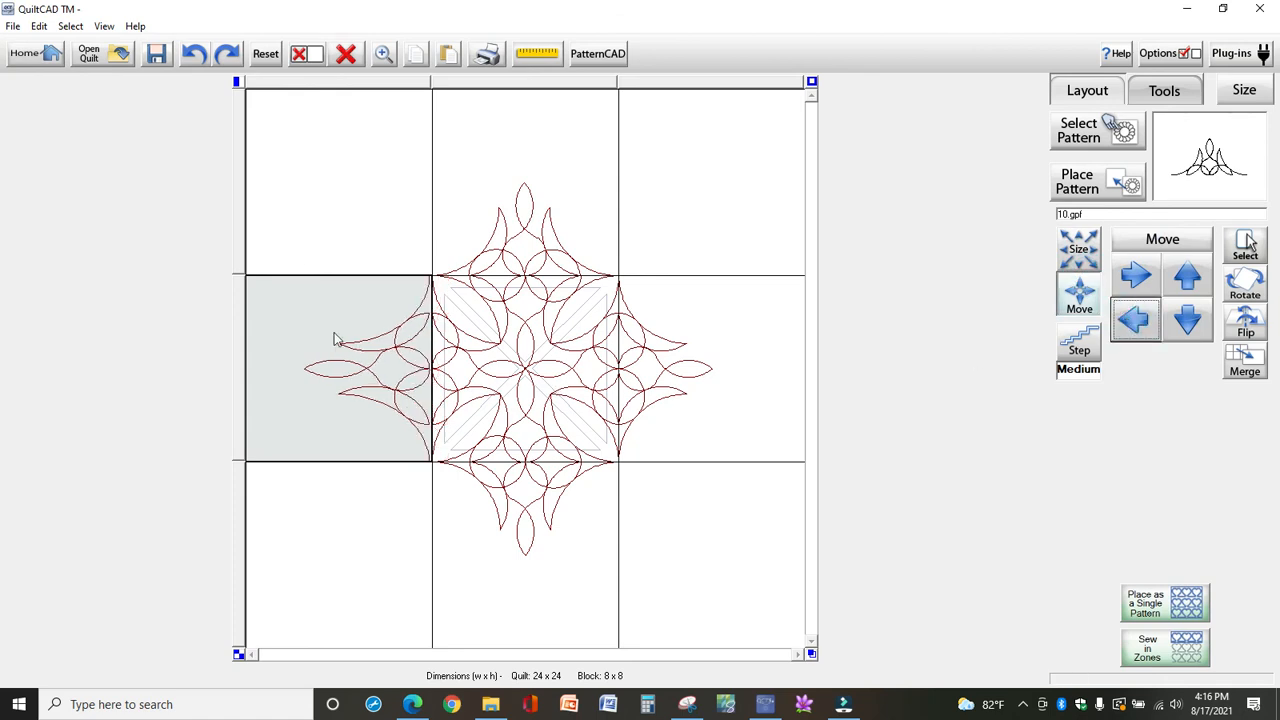